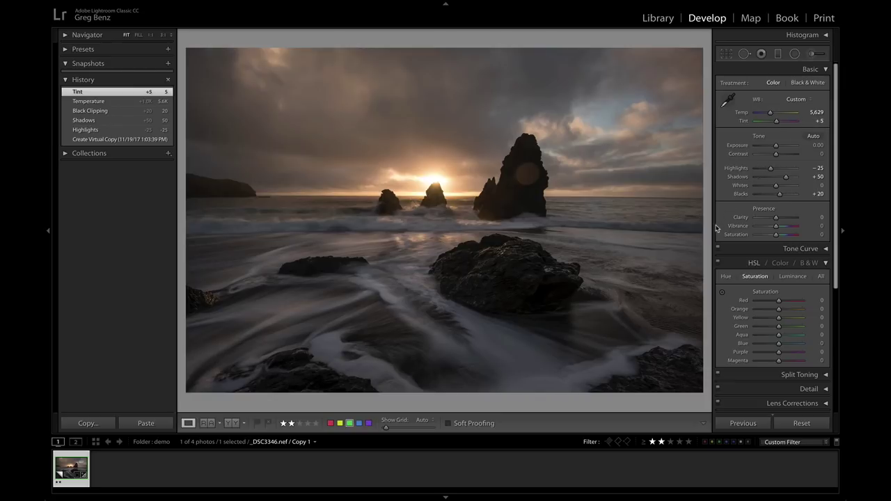
Toggle the Before view with \ to compare the original sunset against the edit
{"action": "key", "text": "backslash"}
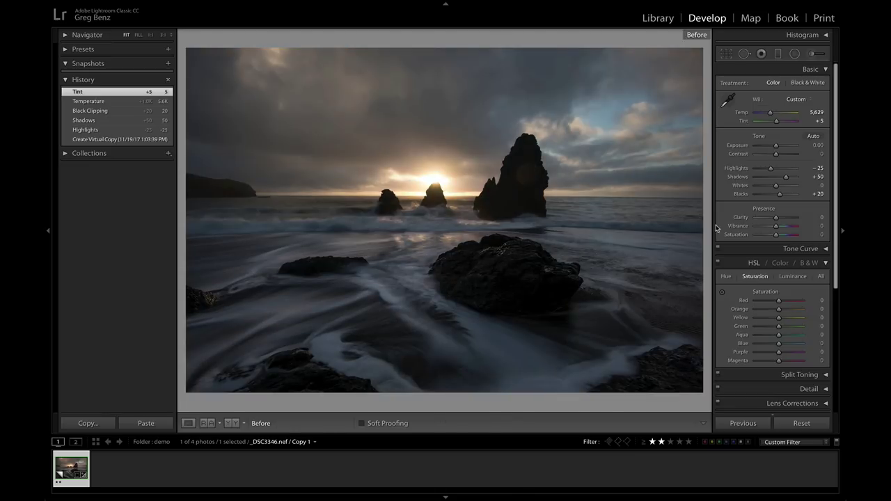
{"action": "key", "text": "backslash"}
{"action": "key", "text": "backslash"}
{"action": "key", "text": "backslash"}
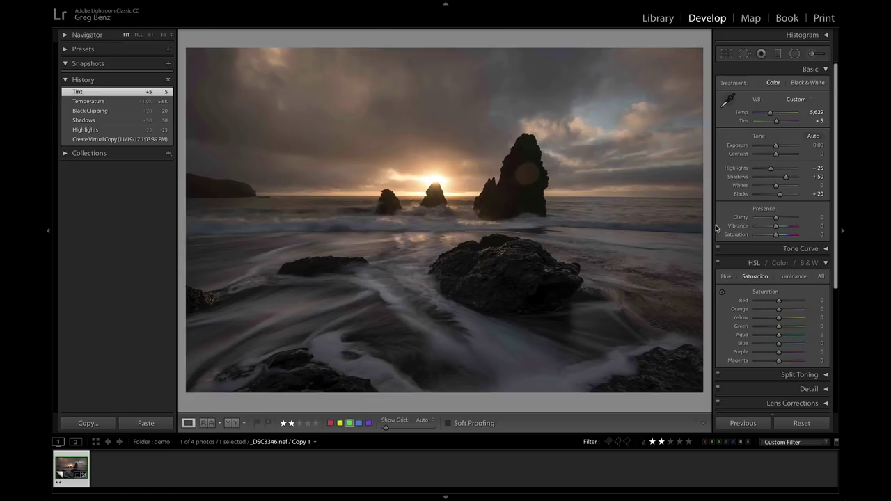
{"action": "key", "text": "backslash"}
{"action": "key", "text": "backslash"}
Swap the Vibrance +87 boost for a global Saturation of +34, leaving Vibrance at 0
{"action": "left_click", "coordinate": [794, 228]}
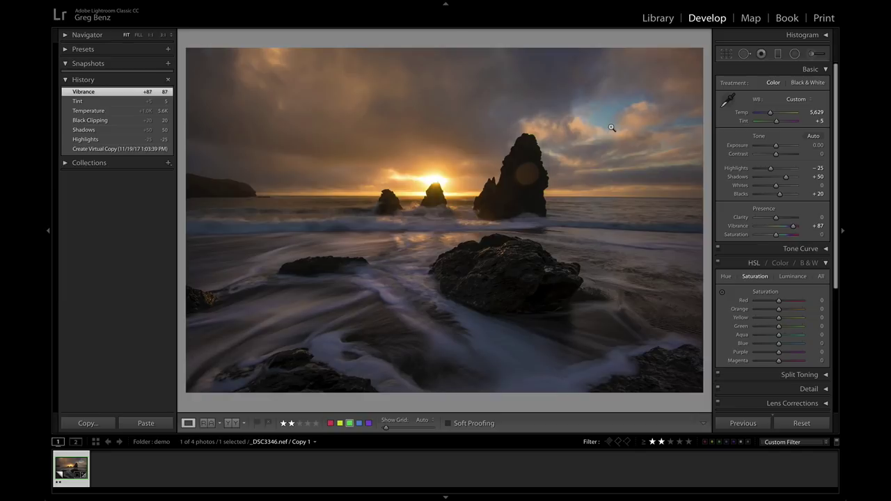
{"action": "double_click", "coordinate": [793, 227]}
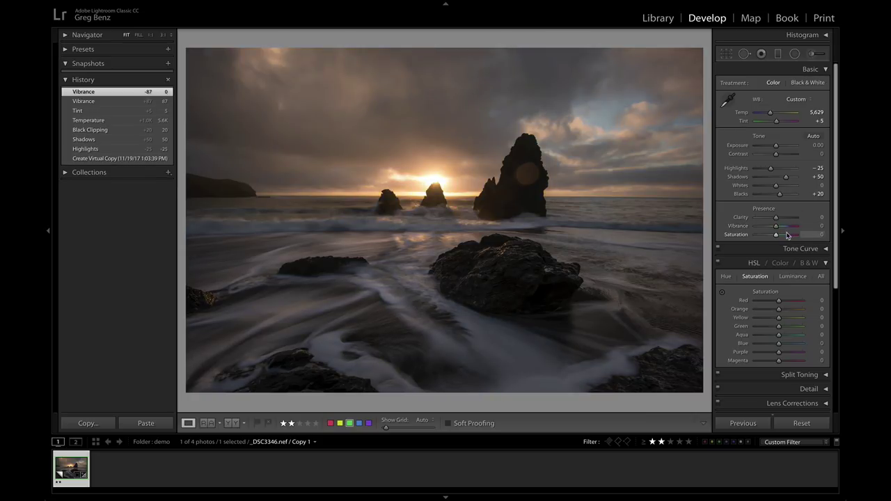
{"action": "left_click_drag", "start_coordinate": [784, 235], "coordinate": [784, 237]}
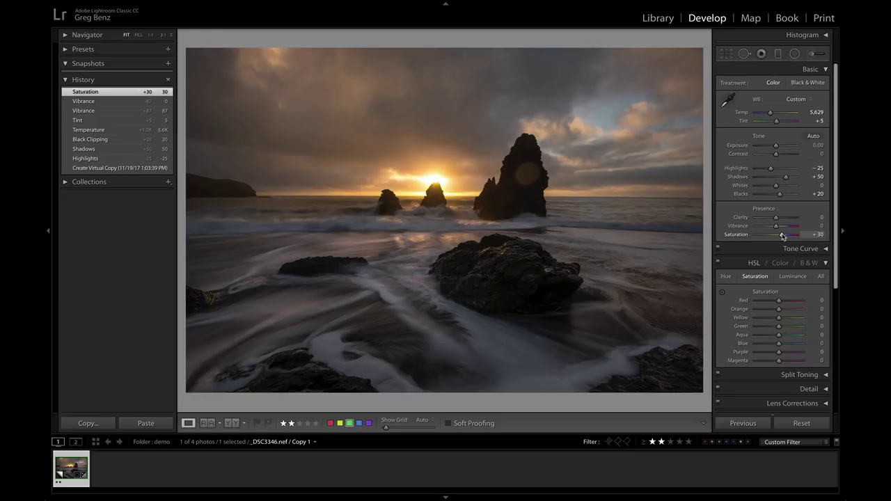
{"action": "left_click_drag", "start_coordinate": [783, 237], "coordinate": [784, 237]}
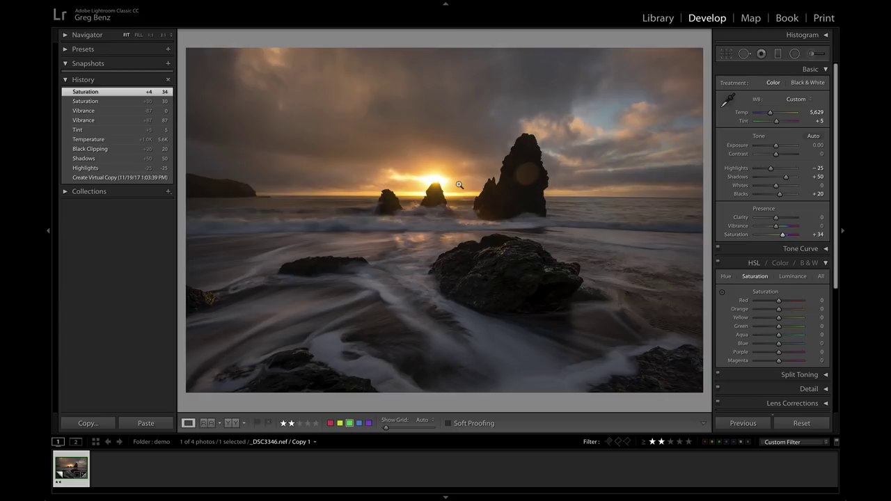
Save a snapshot named 'Saturation', then reset global Saturation to 0
{"action": "left_click", "coordinate": [168, 64]}
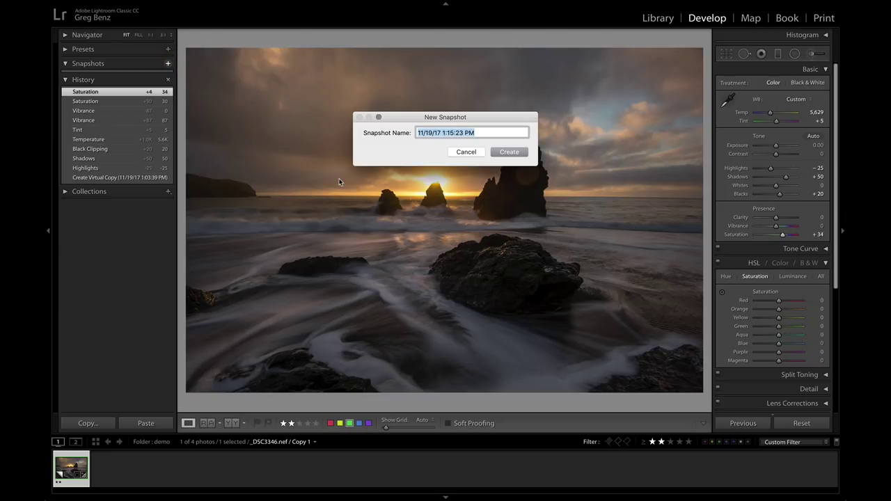
{"action": "key", "text": "shift"}
{"action": "type", "text": "Saturation"}
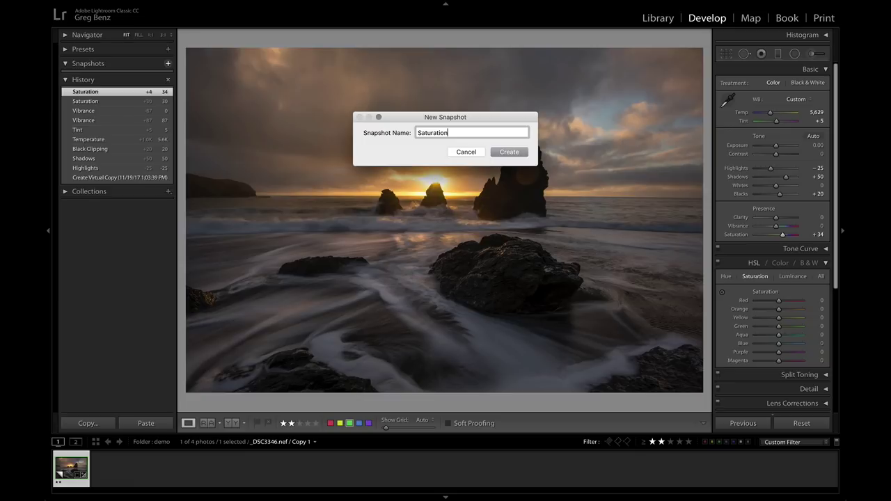
{"action": "key", "text": "Return"}
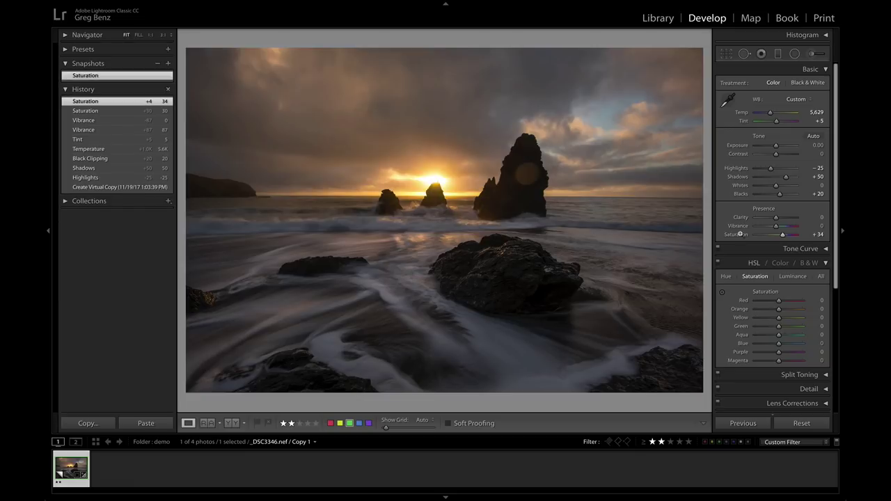
{"action": "double_click", "coordinate": [784, 236]}
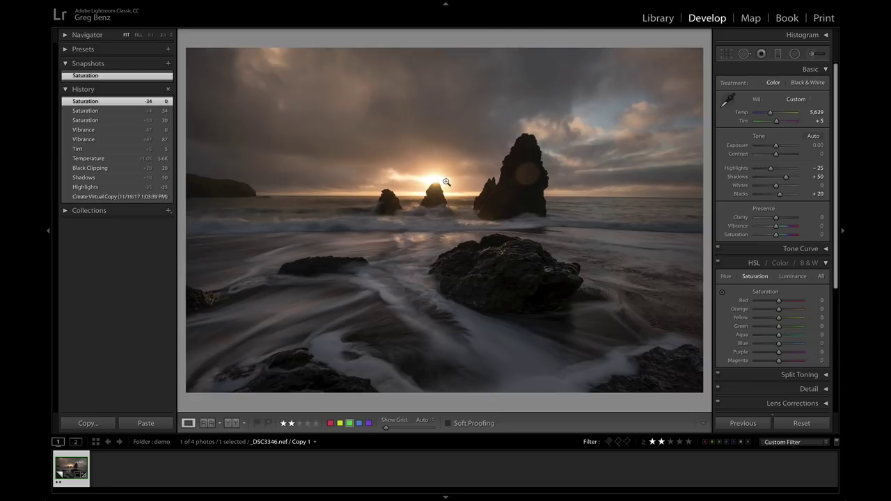
Set HSL saturation to Red +36, Orange +63, Yellow +48 and Magenta +39
{"action": "left_click", "coordinate": [799, 310]}
{"action": "left_click_drag", "start_coordinate": [799, 311], "coordinate": [803, 309]}
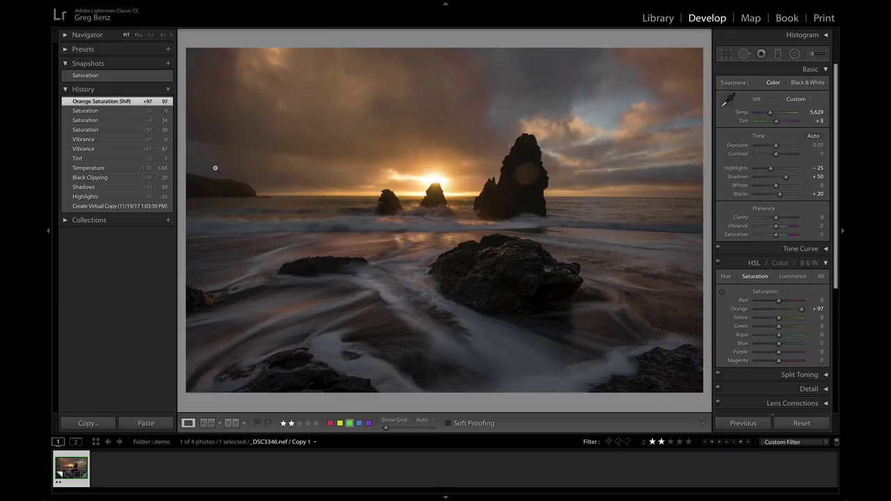
{"action": "left_click", "coordinate": [792, 301]}
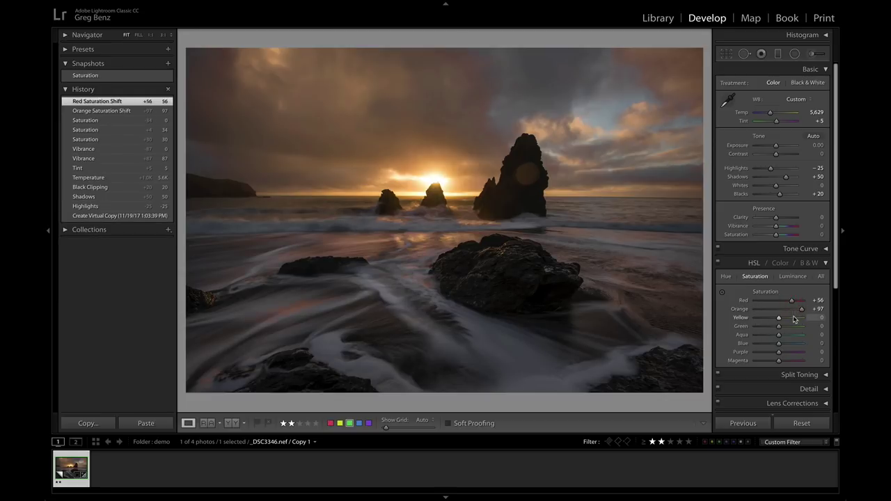
{"action": "left_click", "coordinate": [794, 318]}
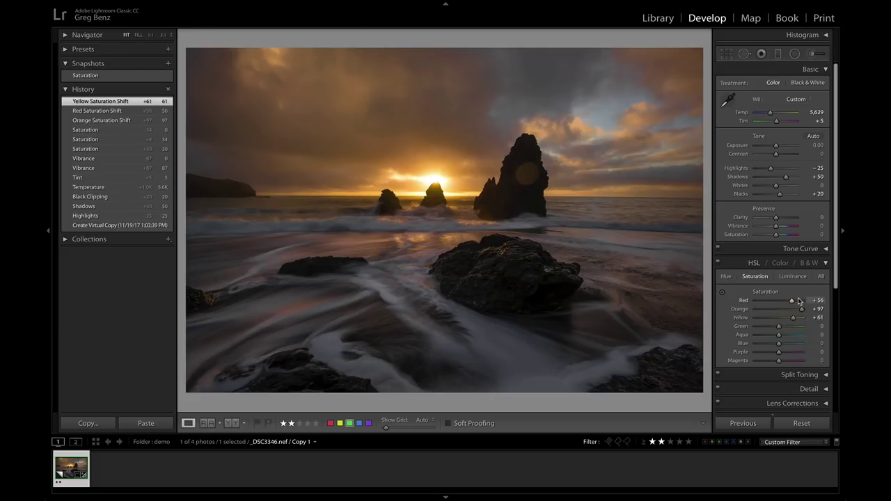
{"action": "left_click", "coordinate": [798, 361]}
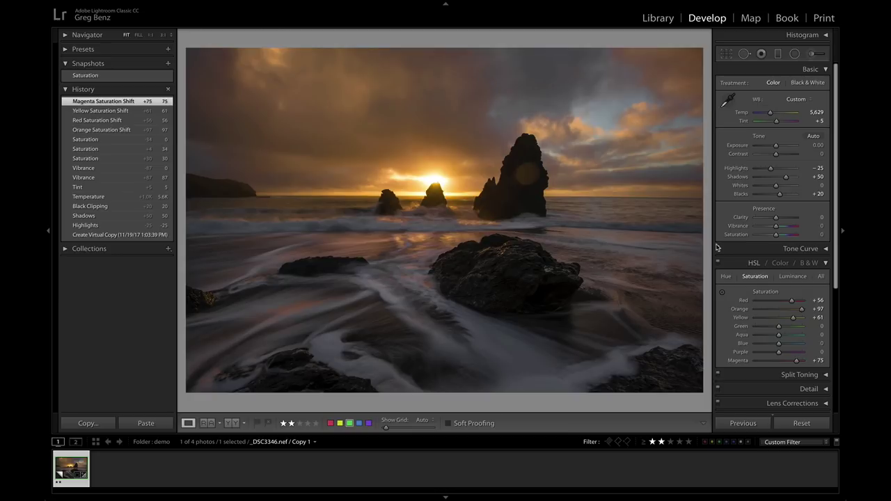
{"action": "left_click", "coordinate": [795, 310]}
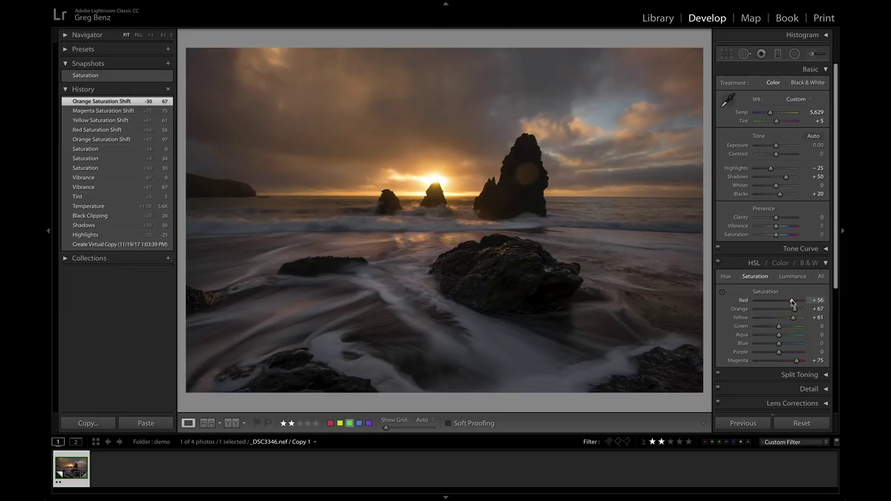
{"action": "left_click_drag", "start_coordinate": [793, 303], "coordinate": [790, 319]}
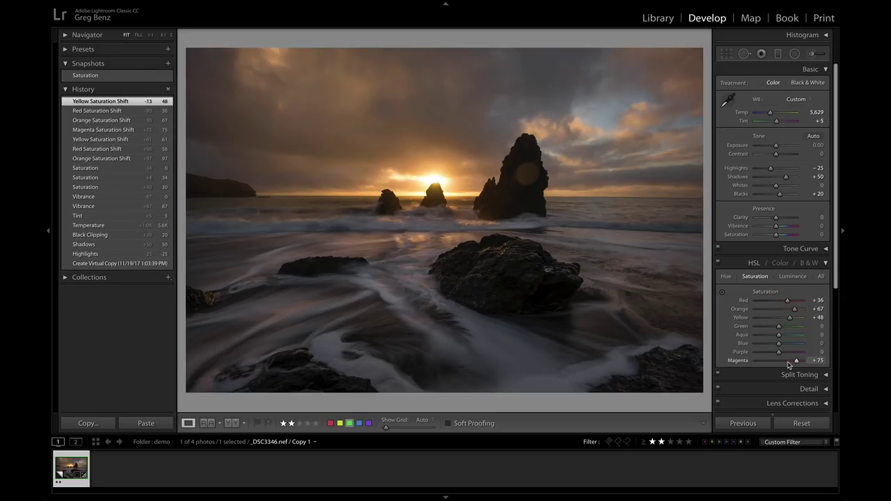
{"action": "left_click_drag", "start_coordinate": [796, 361], "coordinate": [789, 363]}
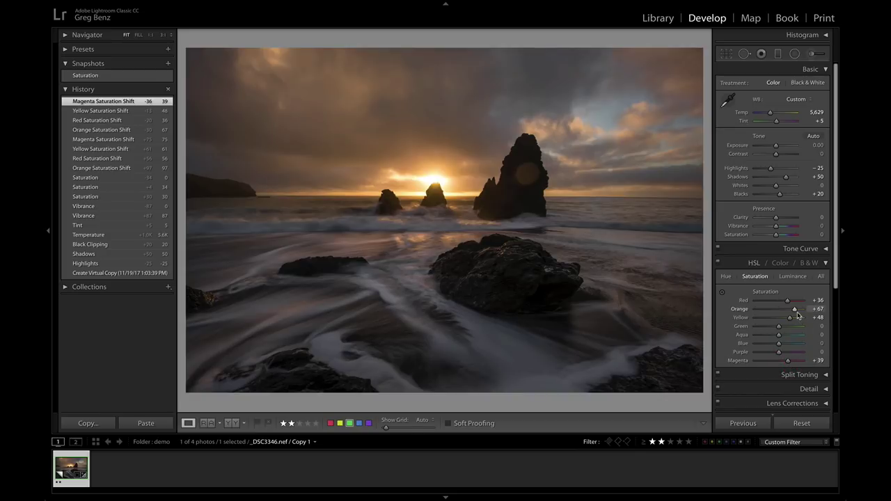
{"action": "left_click_drag", "start_coordinate": [794, 310], "coordinate": [793, 309]}
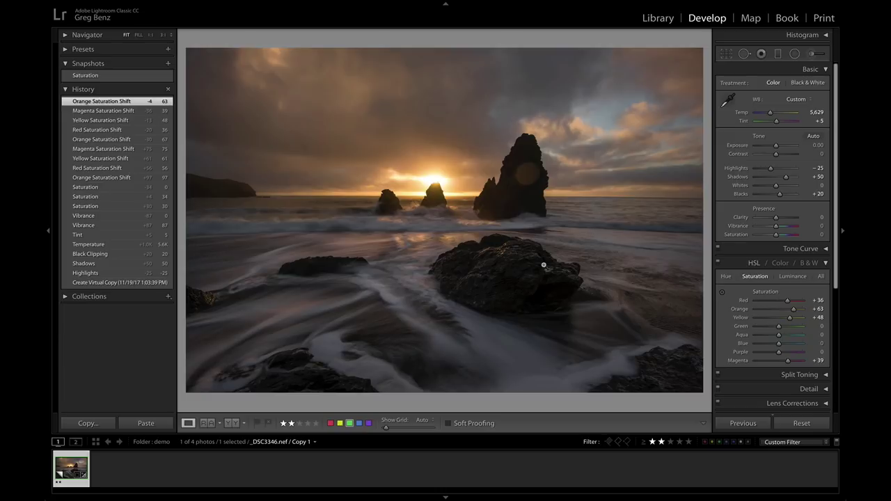
Save the current look as a snapshot named 'HSL'
{"action": "left_click", "coordinate": [167, 64]}
{"action": "type", "text": "HSL"}
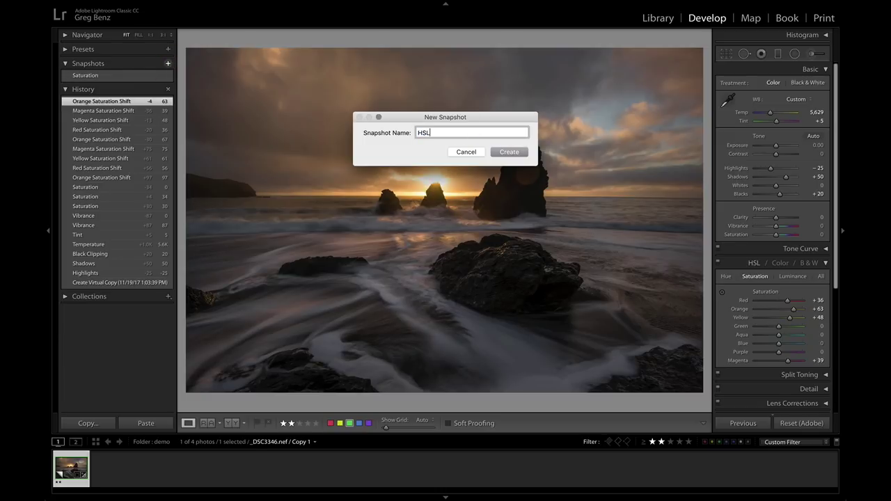
{"action": "left_click", "coordinate": [509, 152]}
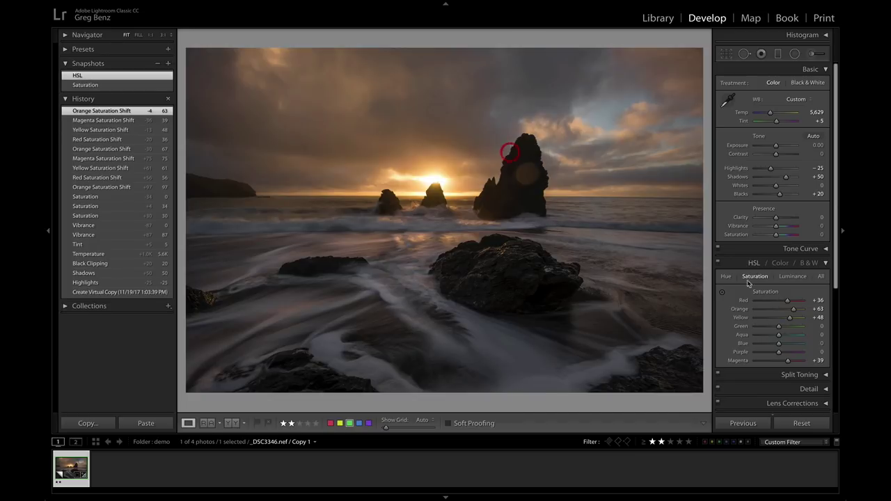
Reset Red, Orange, Yellow and Magenta HSL saturation back to 0
{"action": "double_click", "coordinate": [789, 301]}
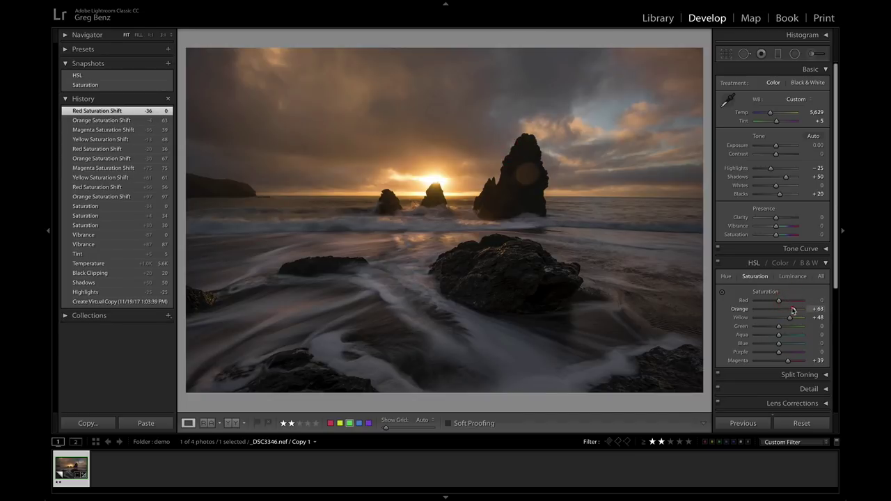
{"action": "double_click", "coordinate": [793, 309]}
{"action": "double_click", "coordinate": [792, 318]}
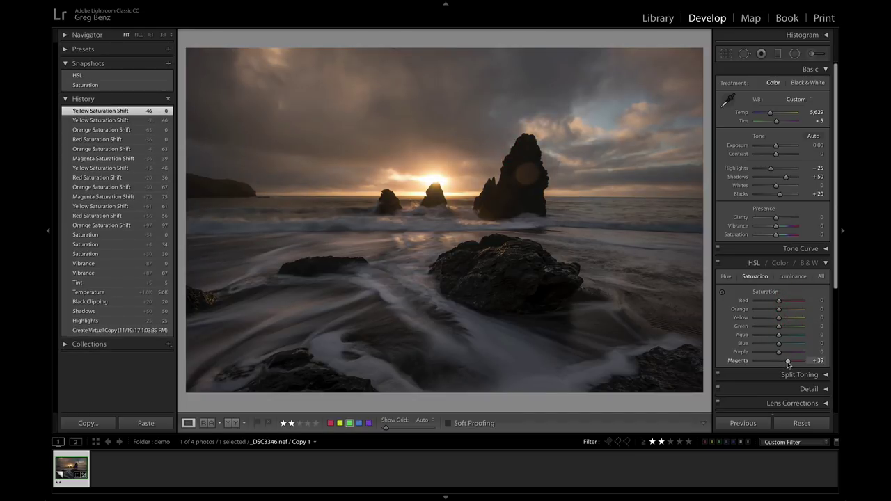
{"action": "double_click", "coordinate": [788, 362]}
Raise Camera Calibration Red Primary Saturation to +86 and Green Primary Saturation to +52
{"action": "scroll", "coordinate": [788, 364], "scroll_direction": "down", "scroll_amount": 5}
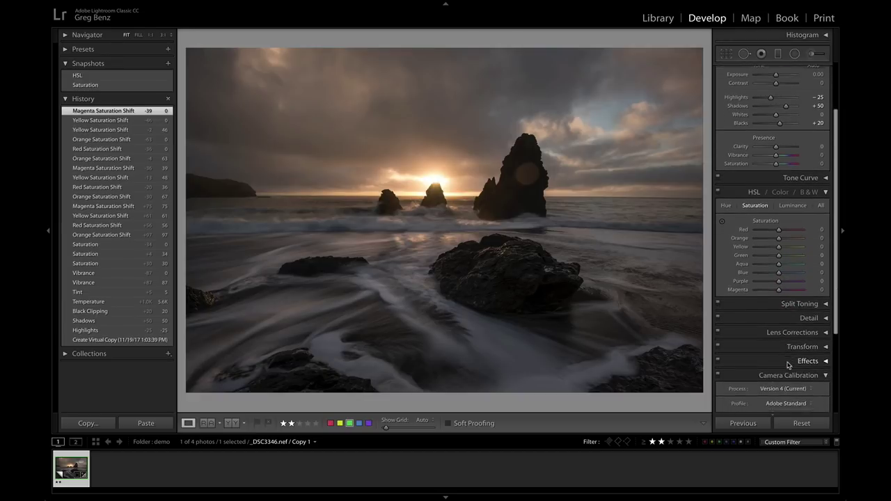
{"action": "scroll", "coordinate": [789, 365], "scroll_direction": "down", "scroll_amount": 2}
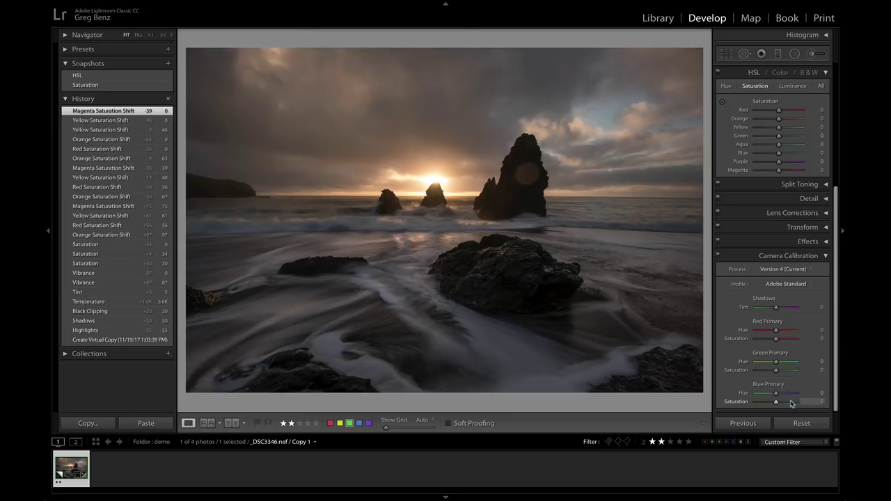
{"action": "left_click", "coordinate": [793, 339]}
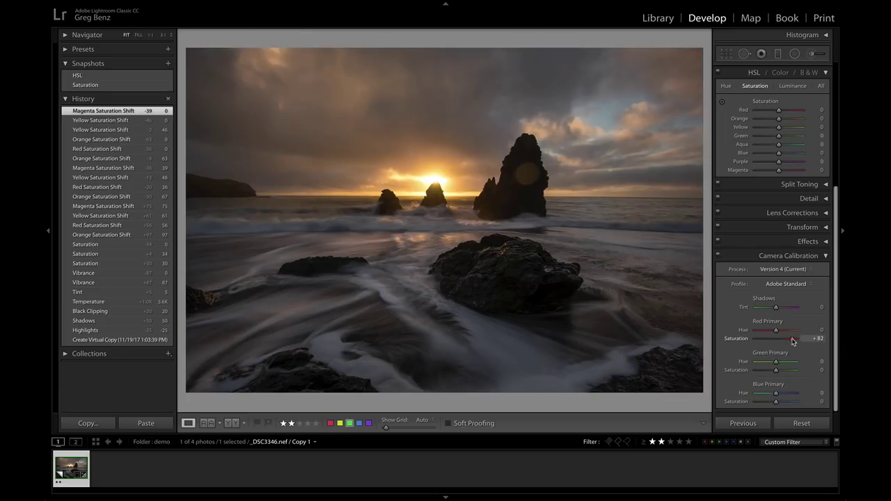
{"action": "left_click_drag", "start_coordinate": [792, 340], "coordinate": [794, 341]}
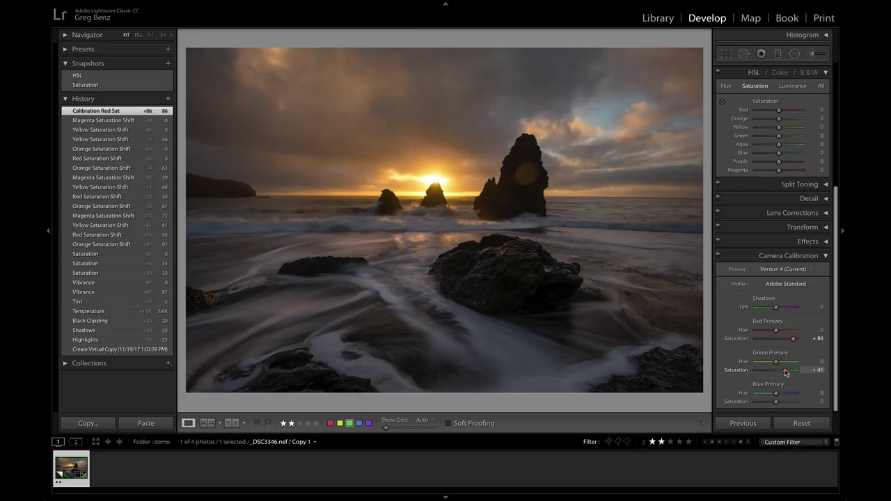
{"action": "left_click_drag", "start_coordinate": [786, 373], "coordinate": [787, 372]}
{"action": "left_click_drag", "start_coordinate": [788, 372], "coordinate": [787, 372]}
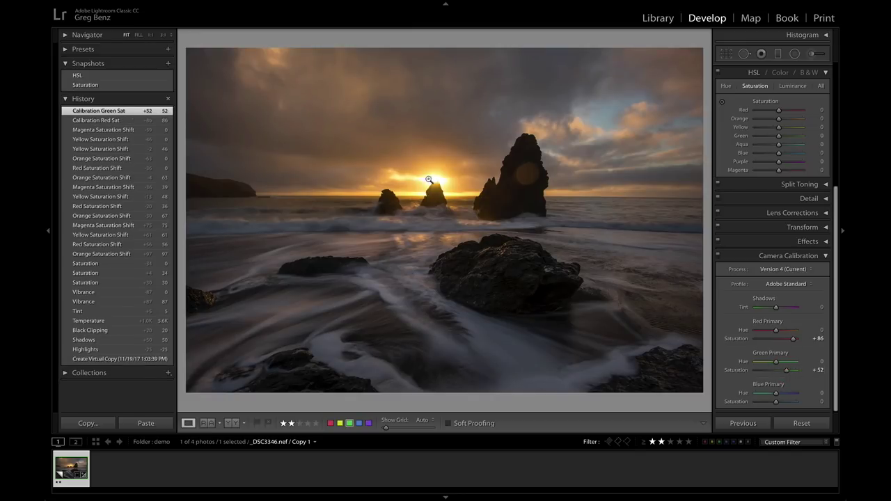
Reset Red and Green Primary Saturation, trial Green at +77, then set Blue Primary Saturation to +90
{"action": "double_click", "coordinate": [787, 372]}
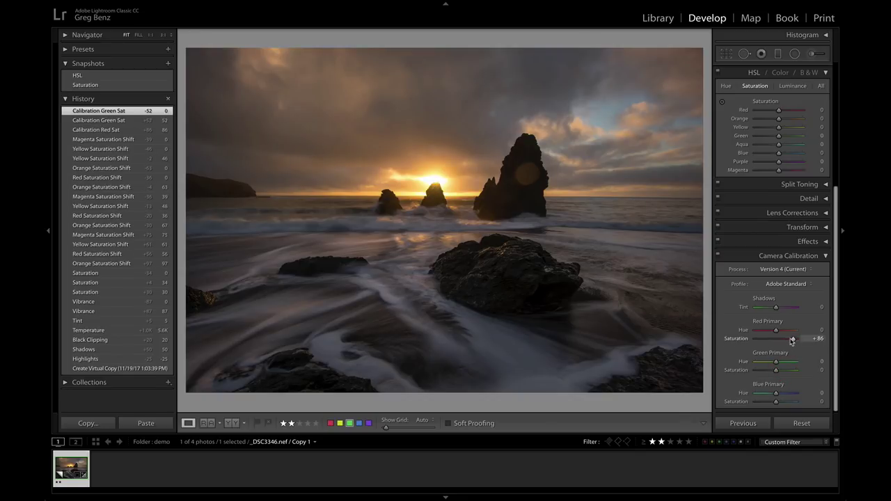
{"action": "double_click", "coordinate": [792, 339]}
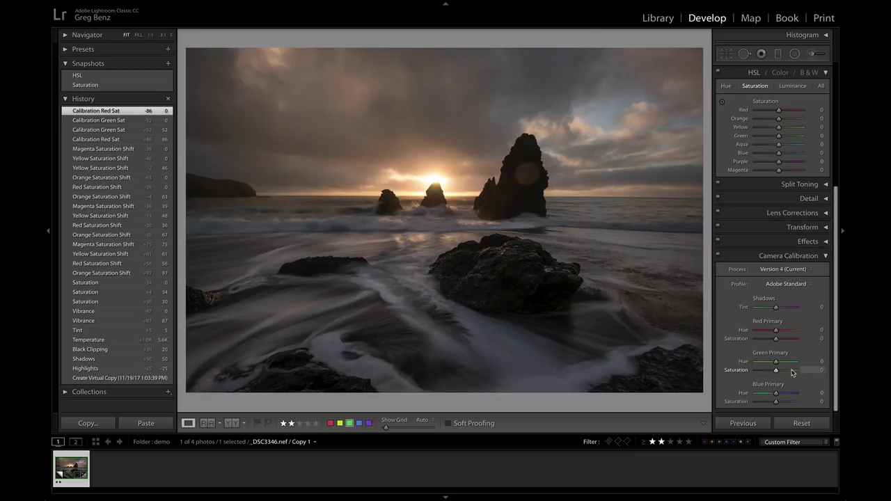
{"action": "left_click", "coordinate": [792, 370]}
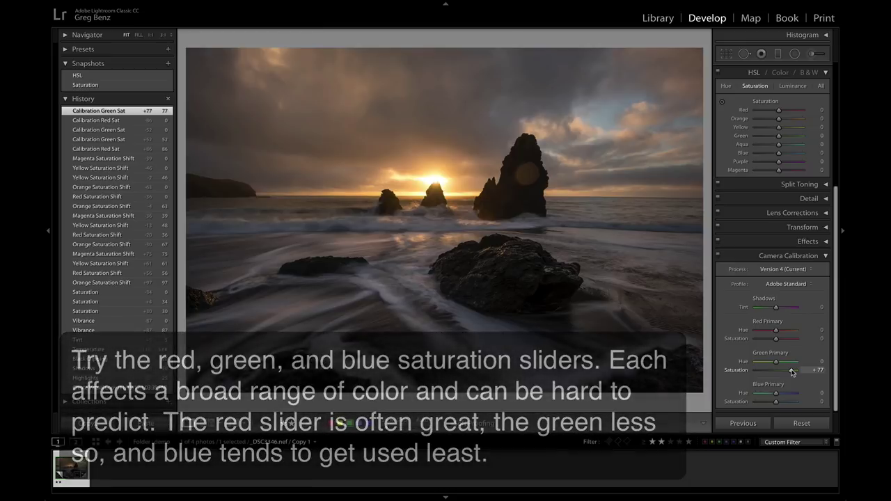
{"action": "double_click", "coordinate": [792, 371]}
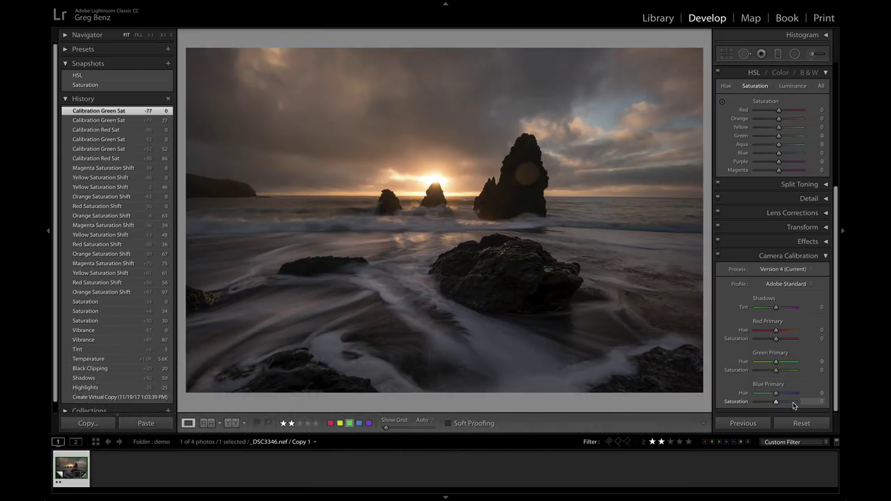
{"action": "left_click_drag", "start_coordinate": [792, 403], "coordinate": [794, 405]}
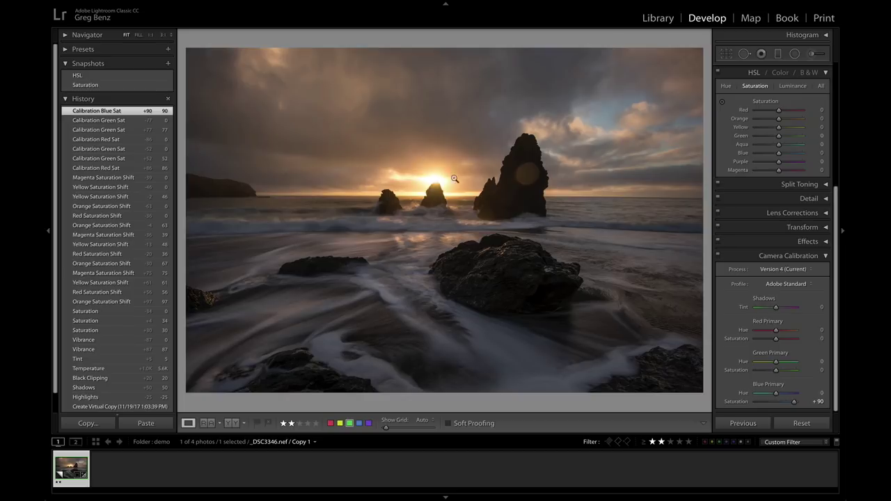
Tune calibration saturations to Red Primary +100, Green Primary −32 and Blue Primary +79
{"action": "double_click", "coordinate": [794, 402]}
{"action": "left_click", "coordinate": [793, 339]}
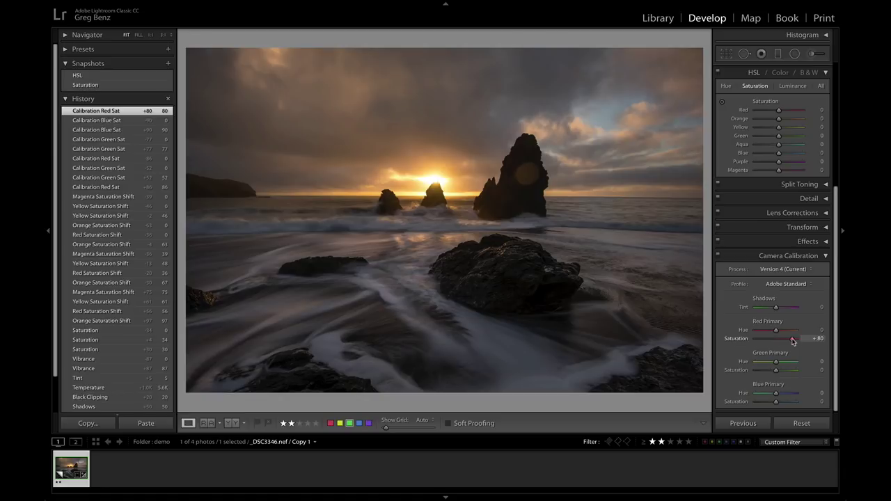
{"action": "left_click", "coordinate": [793, 340]}
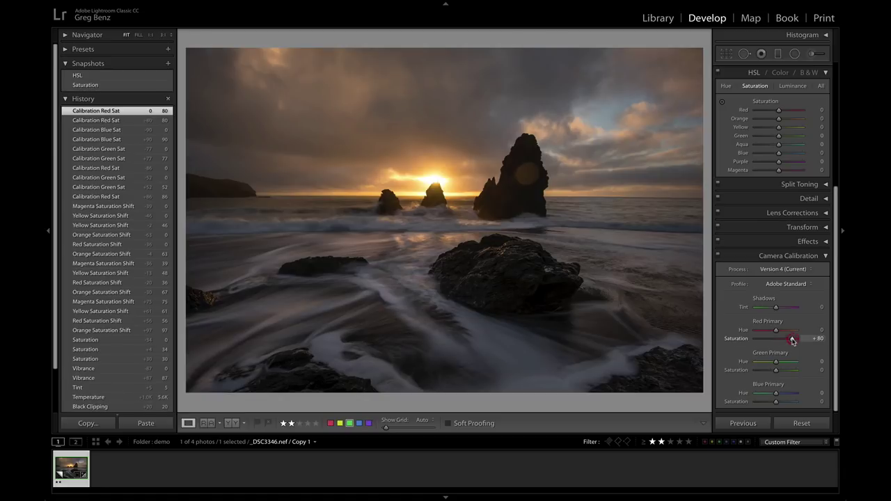
{"action": "left_click", "coordinate": [789, 402]}
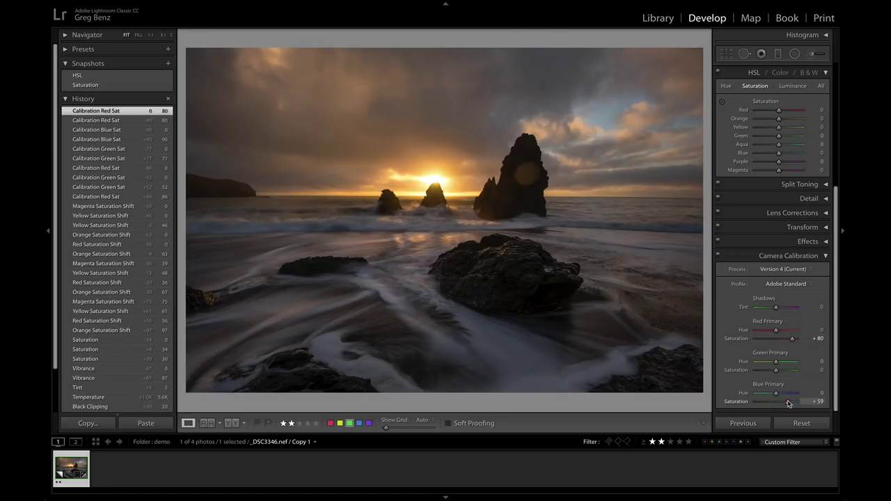
{"action": "left_click_drag", "start_coordinate": [789, 403], "coordinate": [787, 403]}
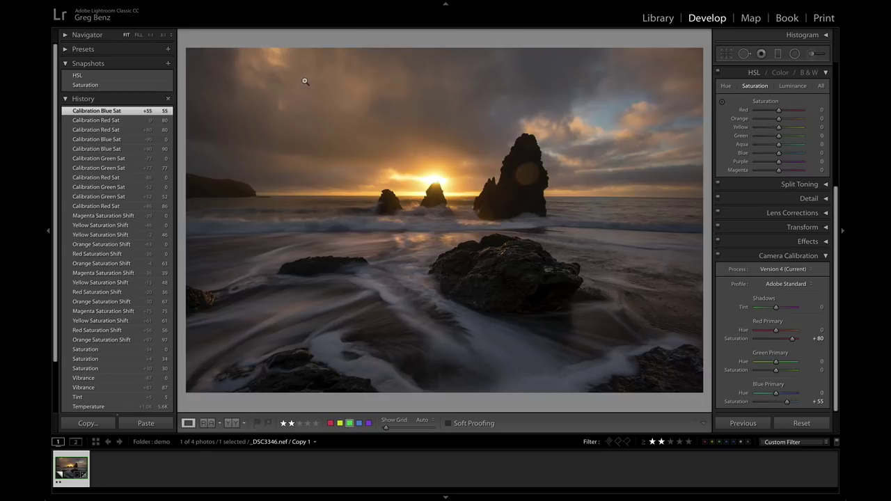
{"action": "left_click", "coordinate": [783, 371]}
{"action": "left_click_drag", "start_coordinate": [784, 371], "coordinate": [779, 372]}
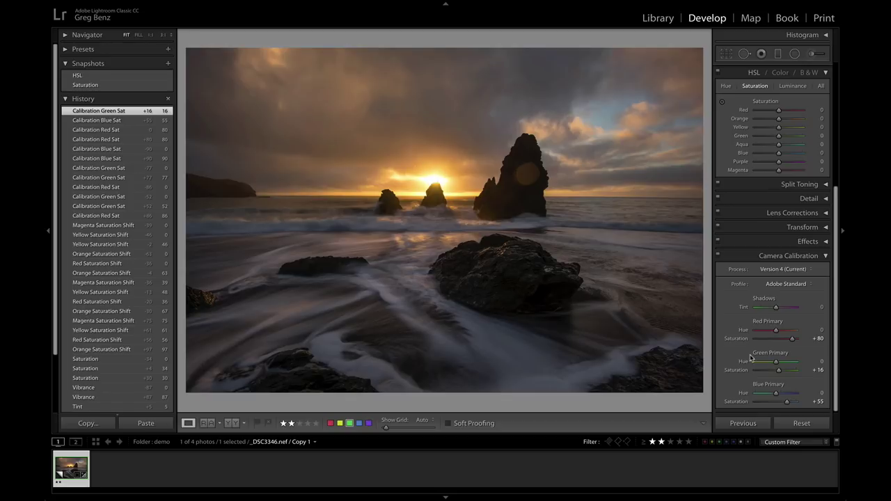
{"action": "left_click_drag", "start_coordinate": [779, 369], "coordinate": [771, 372]}
{"action": "left_click_drag", "start_coordinate": [791, 339], "coordinate": [798, 340]}
{"action": "left_click_drag", "start_coordinate": [787, 402], "coordinate": [794, 403]}
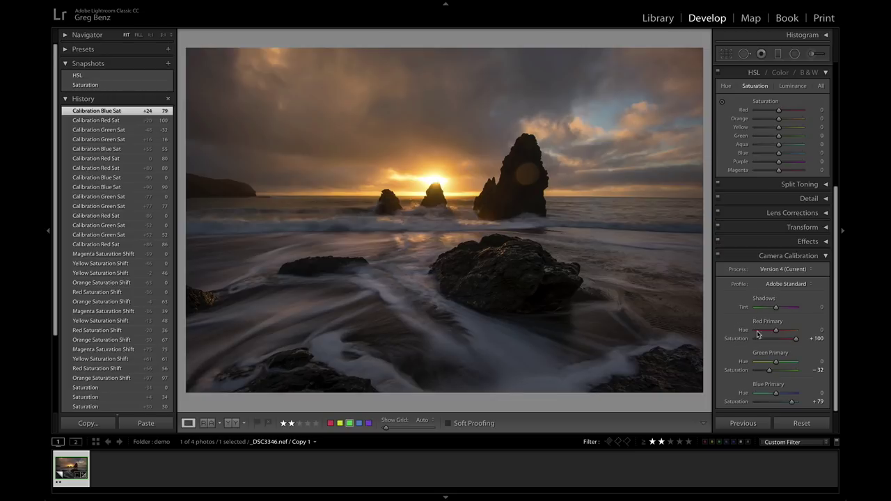
{"action": "scroll", "coordinate": [746, 211], "scroll_direction": "up", "scroll_amount": 5}
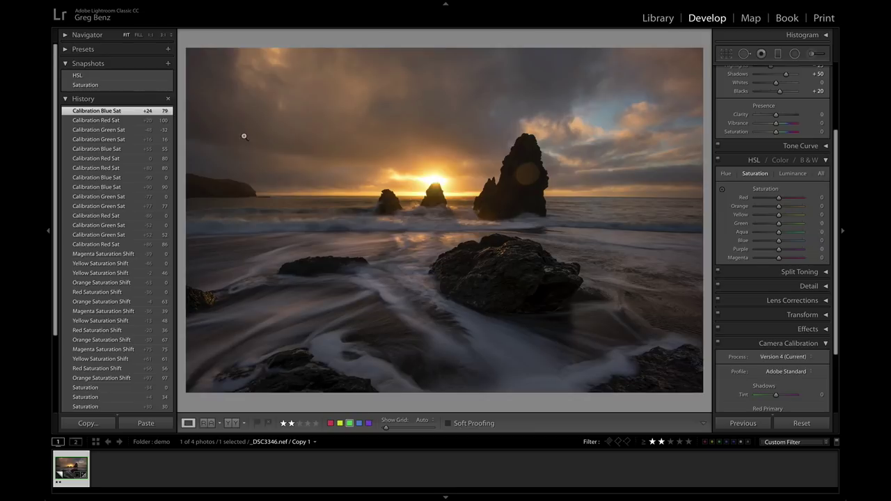
Save the calibrated look as a snapshot named 'Camera Calibration'
{"action": "left_click", "coordinate": [167, 64]}
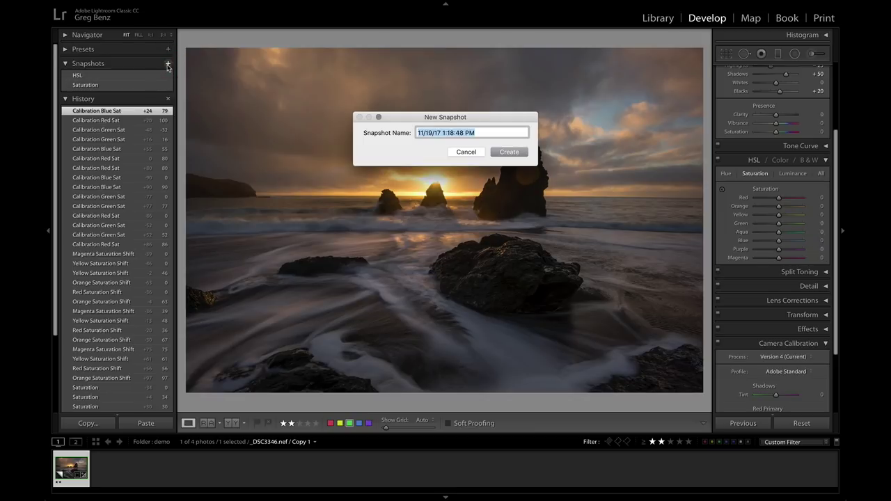
{"action": "type", "text": "Camera Calibration"}
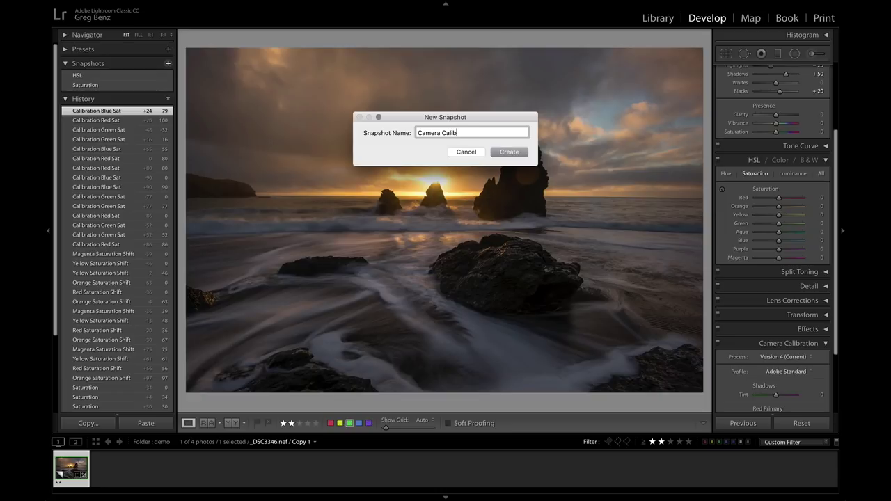
{"action": "key", "text": "Return"}
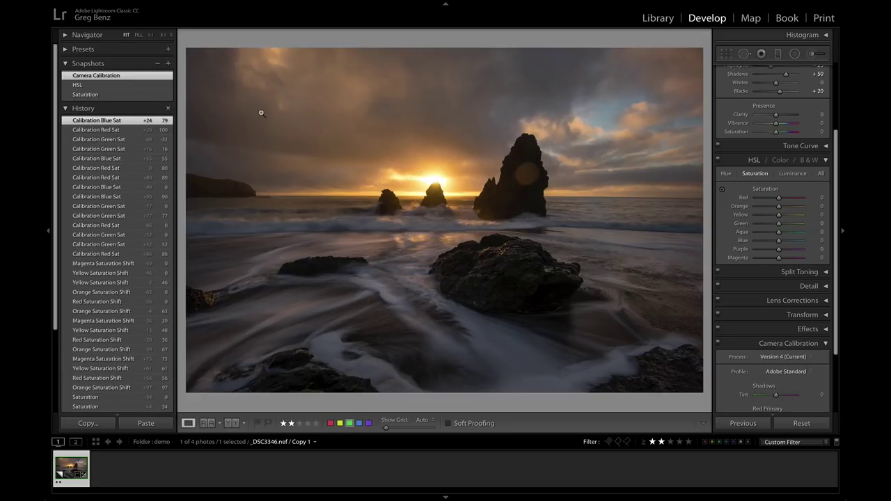
Switch back and forth between the Saturation and Camera Calibration snapshots to compare them
{"action": "left_click", "coordinate": [111, 95]}
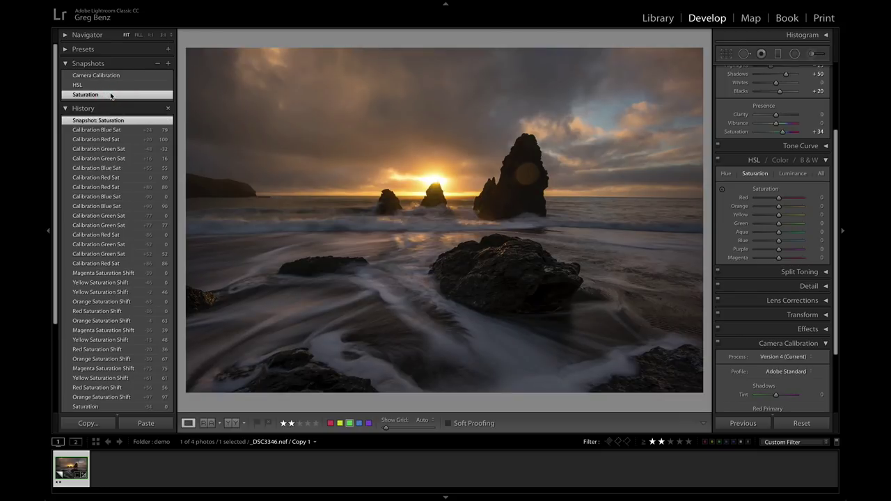
{"action": "left_click", "coordinate": [105, 75]}
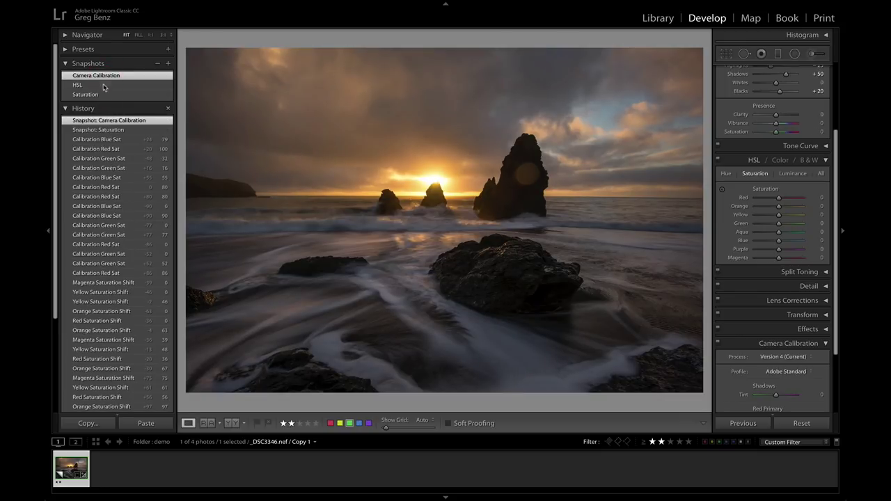
{"action": "left_click", "coordinate": [102, 95]}
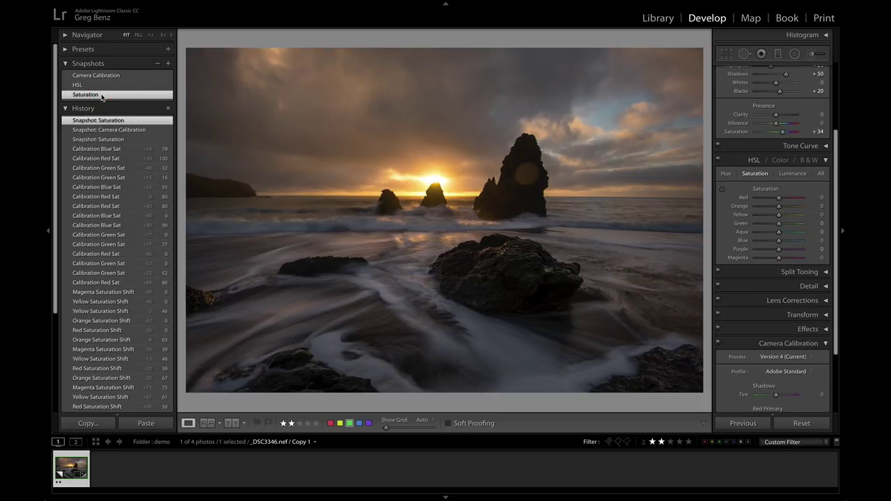
{"action": "left_click", "coordinate": [99, 76]}
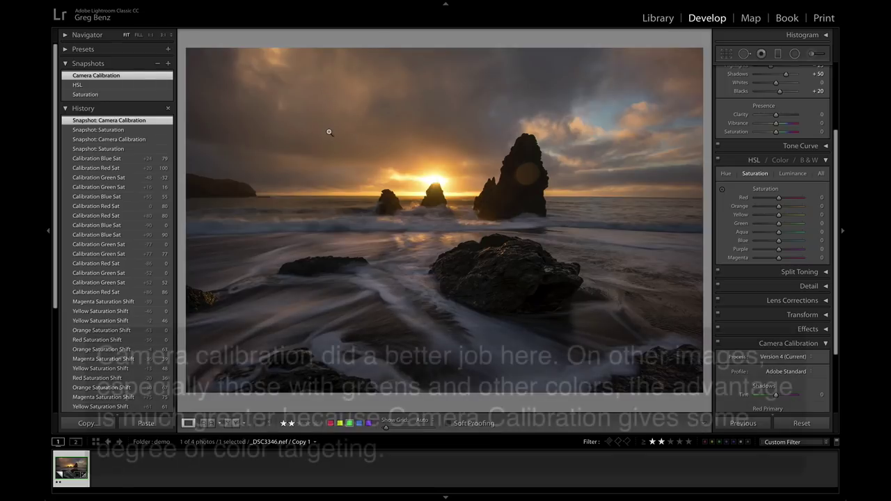
{"action": "left_click", "coordinate": [111, 96]}
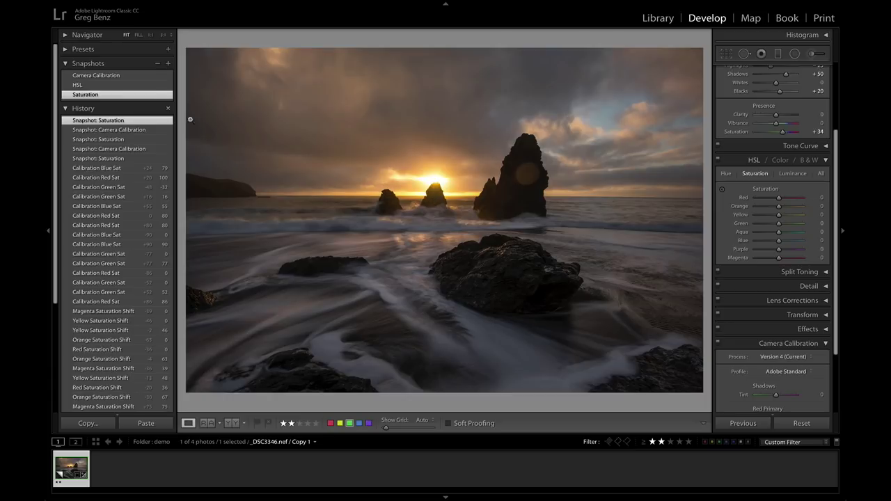
{"action": "left_click", "coordinate": [131, 76]}
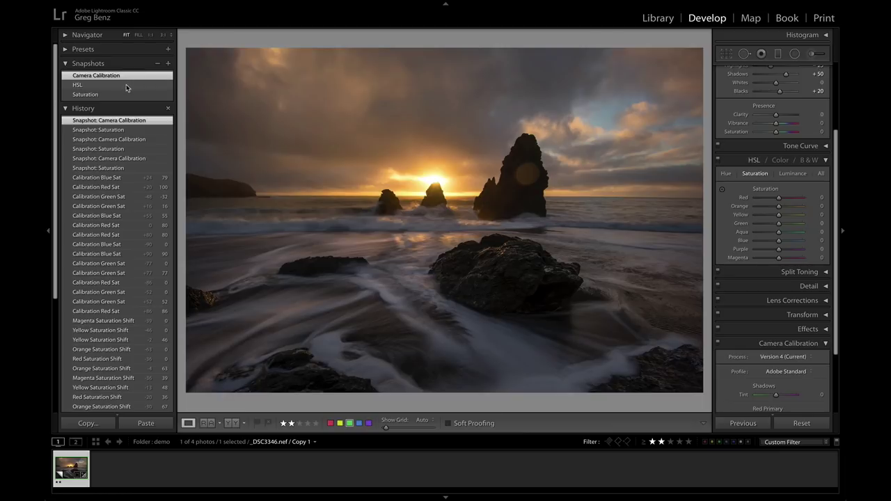
{"action": "left_click", "coordinate": [126, 85]}
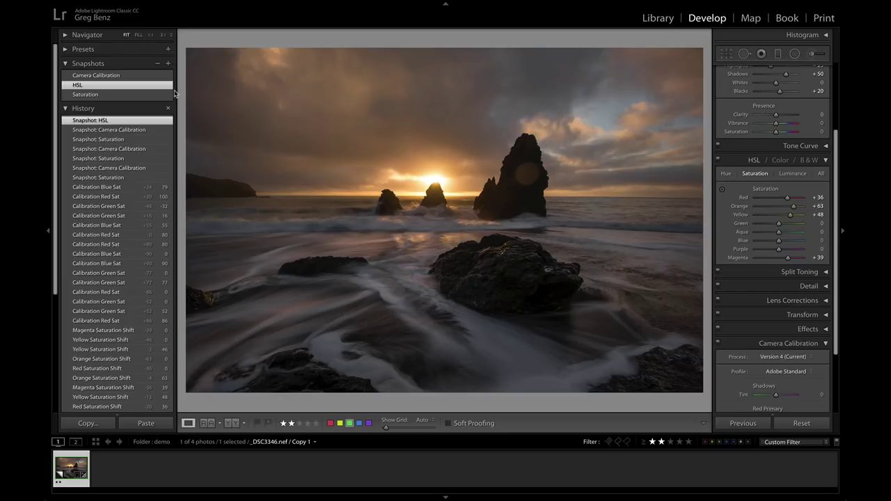
{"action": "left_click", "coordinate": [116, 78]}
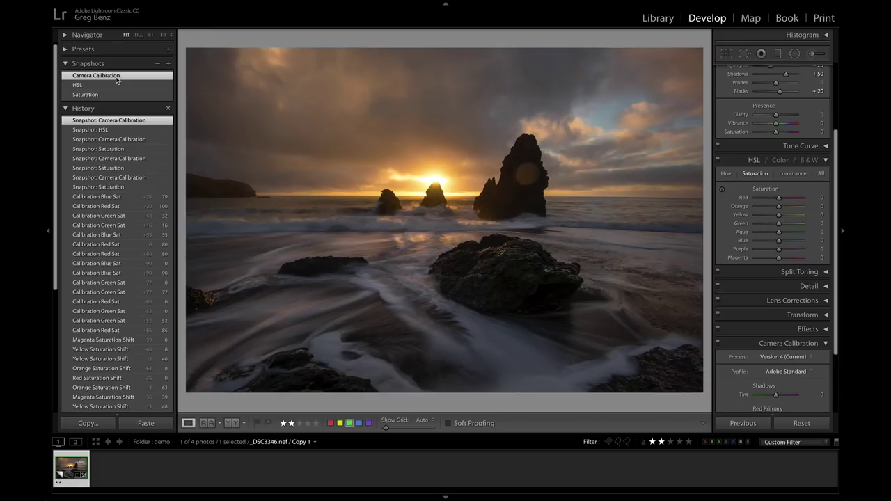
Open the Camera Calibration Profile dropdown, with Adobe Standard still applied
{"action": "scroll", "coordinate": [768, 298], "scroll_direction": "down", "scroll_amount": 3}
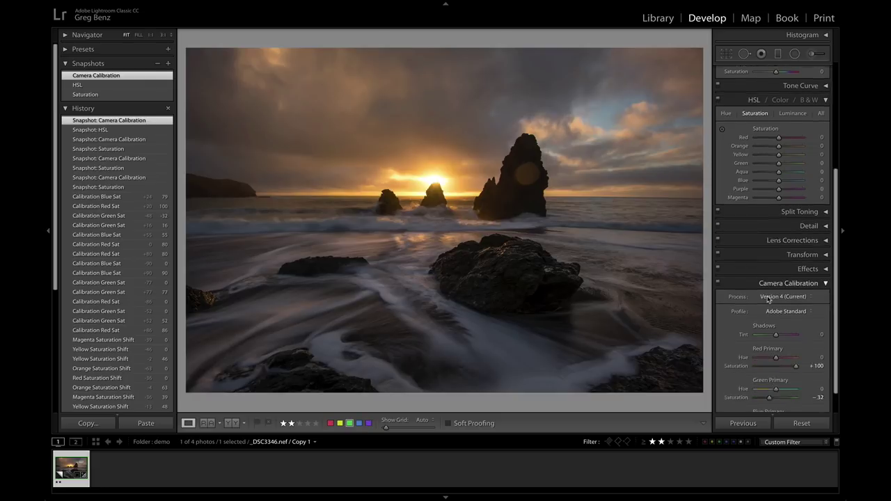
{"action": "scroll", "coordinate": [769, 298], "scroll_direction": "up", "scroll_amount": 1}
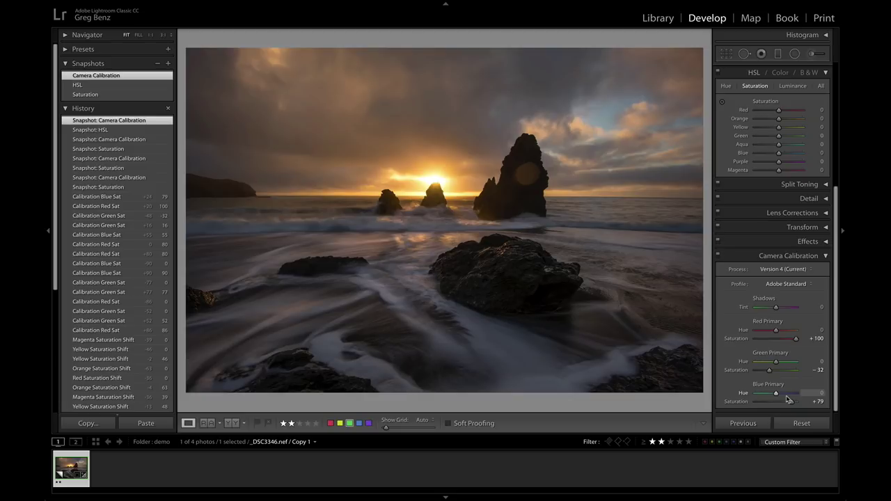
{"action": "left_click", "coordinate": [801, 285]}
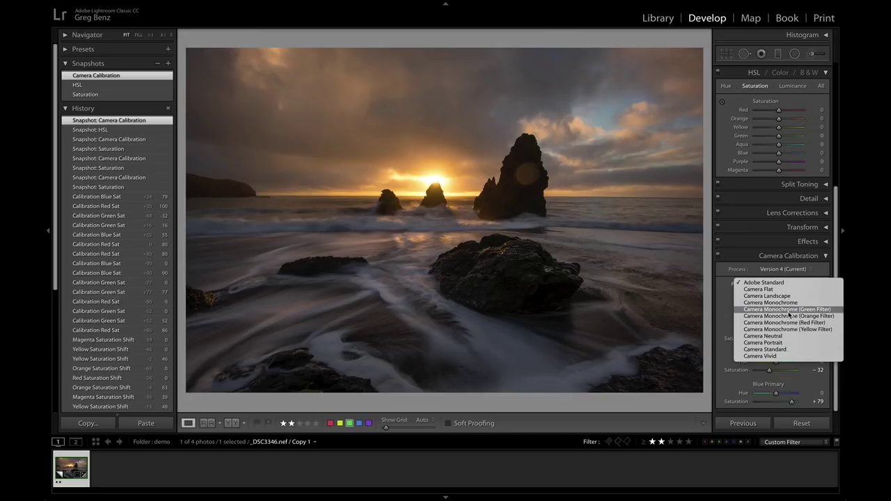
Apply the Camera Landscape profile after briefly trying Camera Monochrome (Green Filter)
{"action": "left_click", "coordinate": [789, 311]}
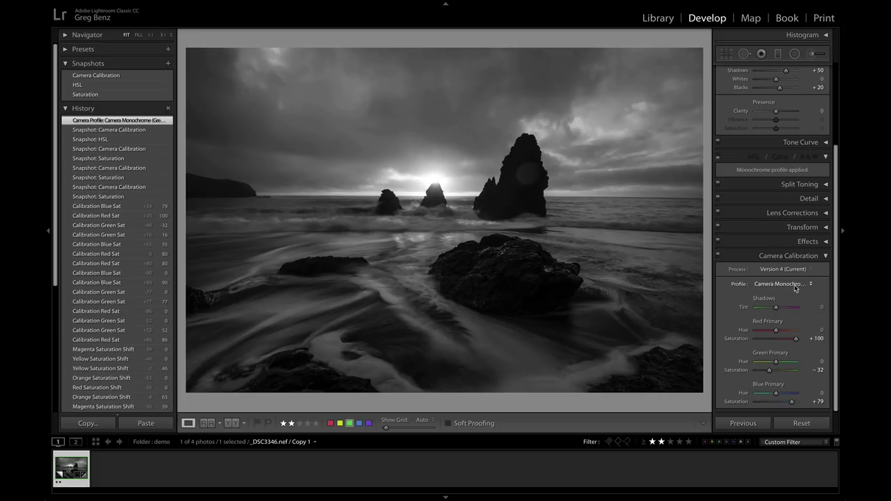
{"action": "left_click", "coordinate": [796, 288]}
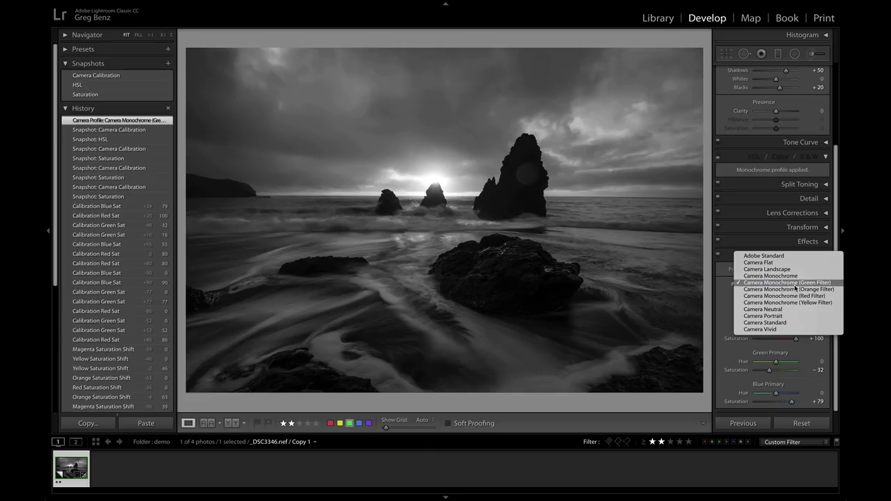
{"action": "left_click", "coordinate": [789, 269]}
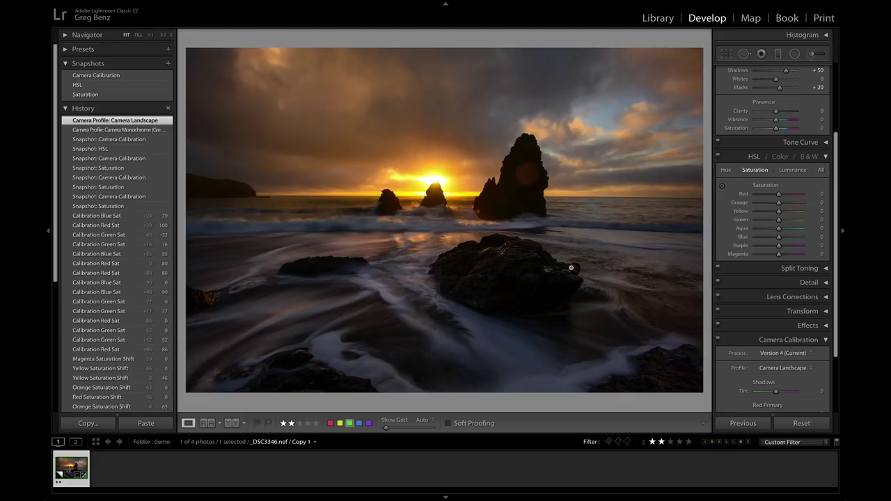
Reset the Red, Green and Blue Primary Saturation sliders to 0
{"action": "scroll", "coordinate": [773, 351], "scroll_direction": "down", "scroll_amount": 3}
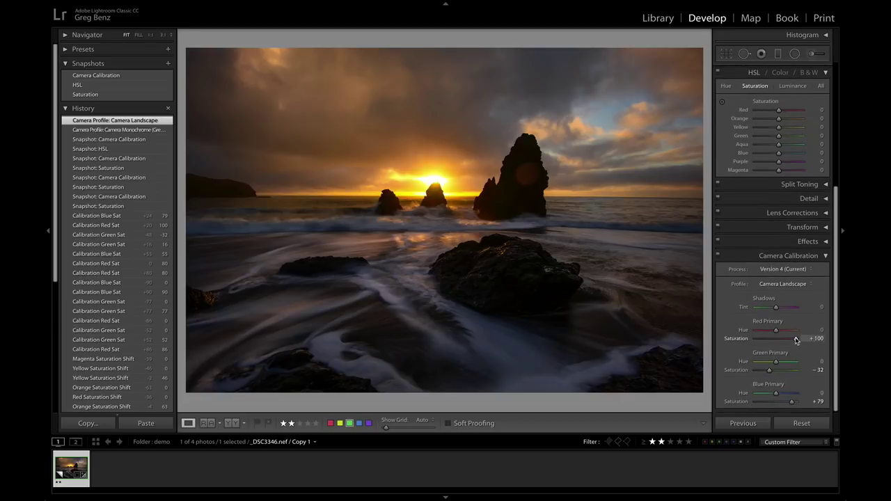
{"action": "double_click", "coordinate": [795, 340]}
{"action": "double_click", "coordinate": [770, 370]}
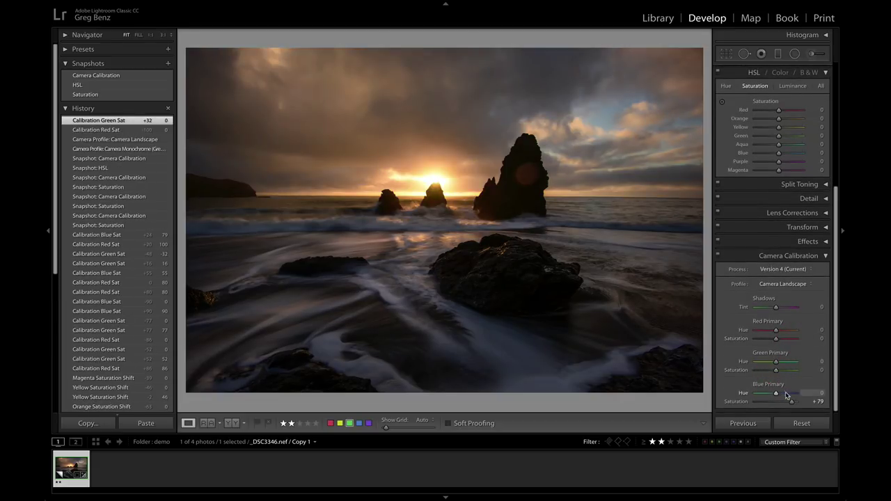
{"action": "double_click", "coordinate": [792, 401]}
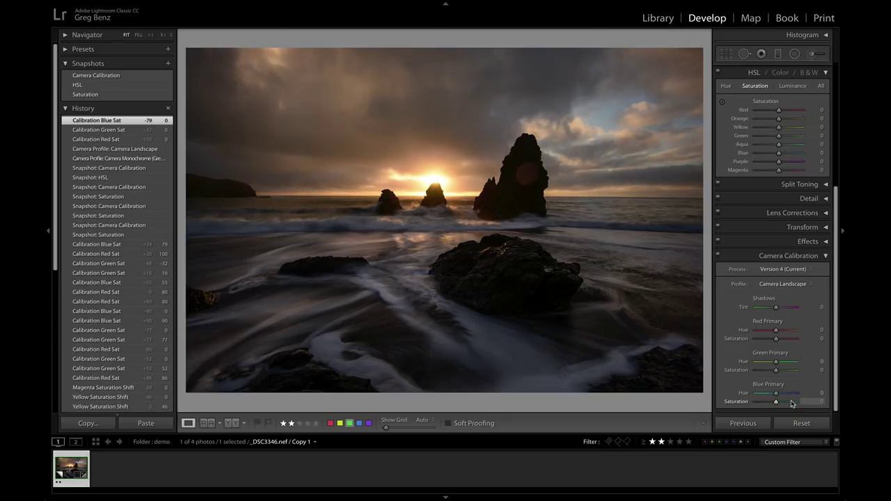
Preview the Adobe Standard profile, then switch back to Camera Landscape
{"action": "left_click", "coordinate": [793, 284]}
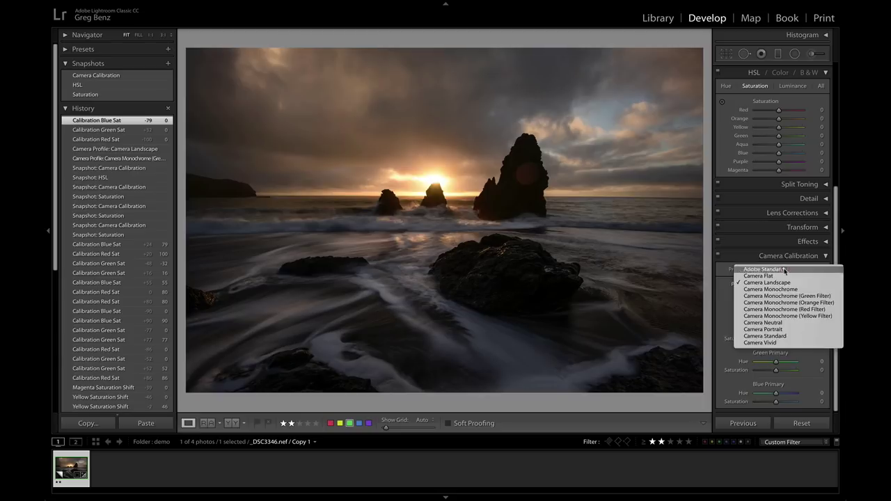
{"action": "left_click", "coordinate": [786, 270]}
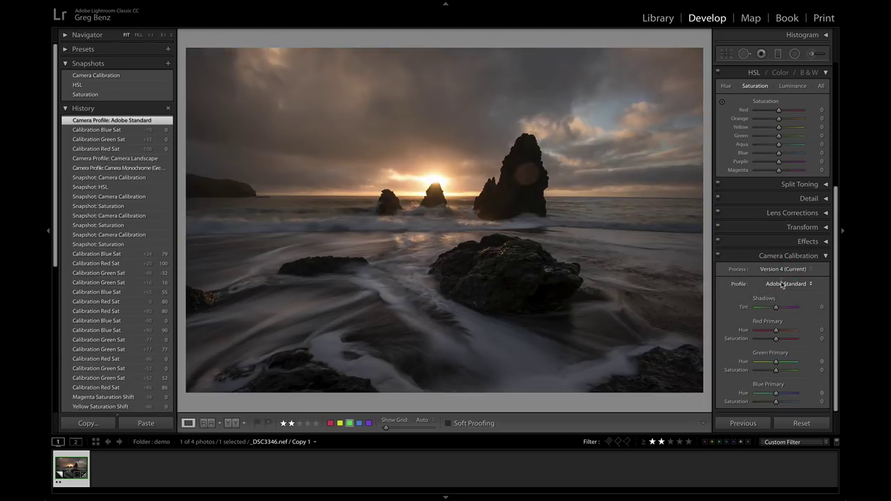
{"action": "left_click", "coordinate": [784, 284]}
{"action": "left_click", "coordinate": [778, 296]}
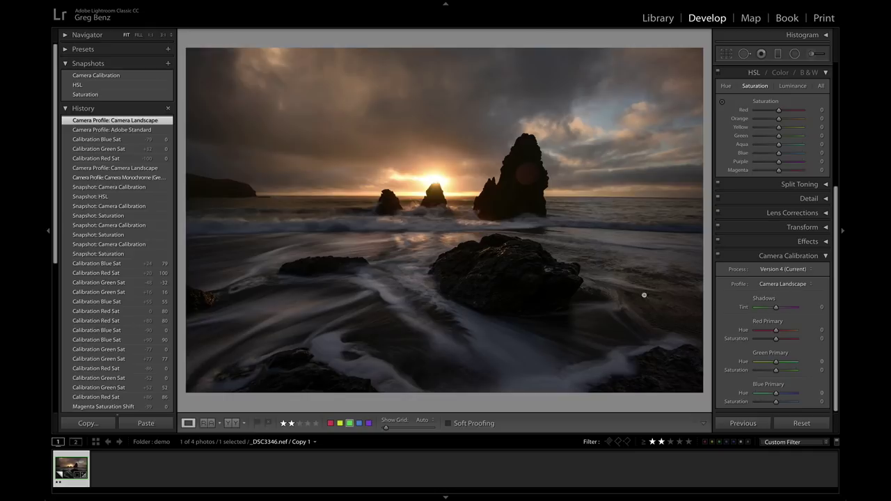
Try the Adobe Standard profile again, then return to Camera Landscape
{"action": "left_click", "coordinate": [778, 282]}
{"action": "left_click", "coordinate": [768, 268]}
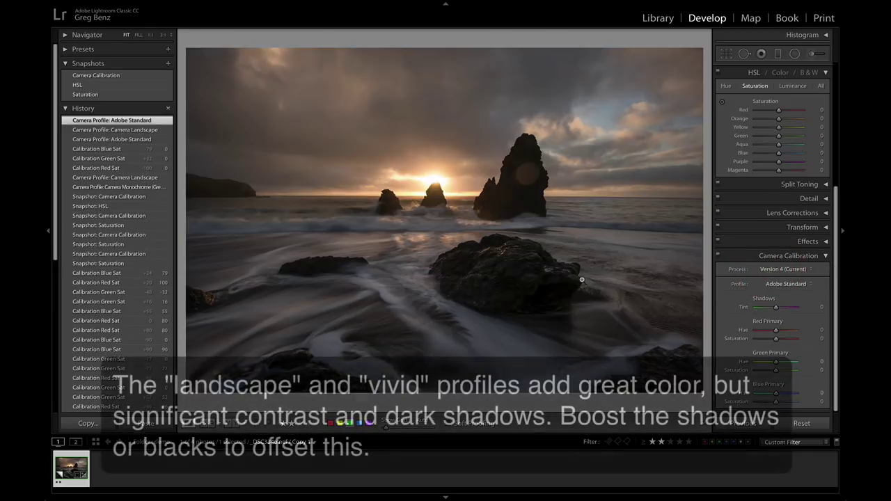
{"action": "left_click", "coordinate": [774, 284]}
{"action": "left_click", "coordinate": [774, 297]}
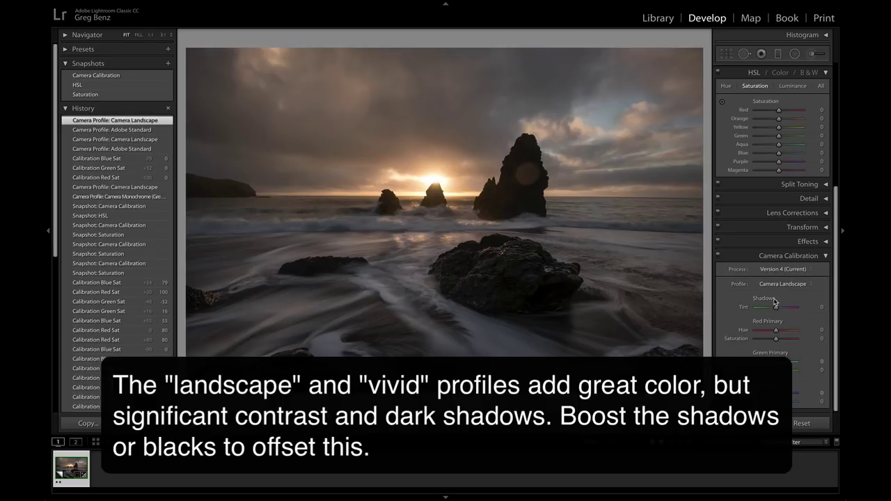
Raise Shadows to +99 in Basic, then undo it back to +50
{"action": "scroll", "coordinate": [780, 255], "scroll_direction": "up", "scroll_amount": 5}
{"action": "scroll", "coordinate": [782, 255], "scroll_direction": "up", "scroll_amount": 1}
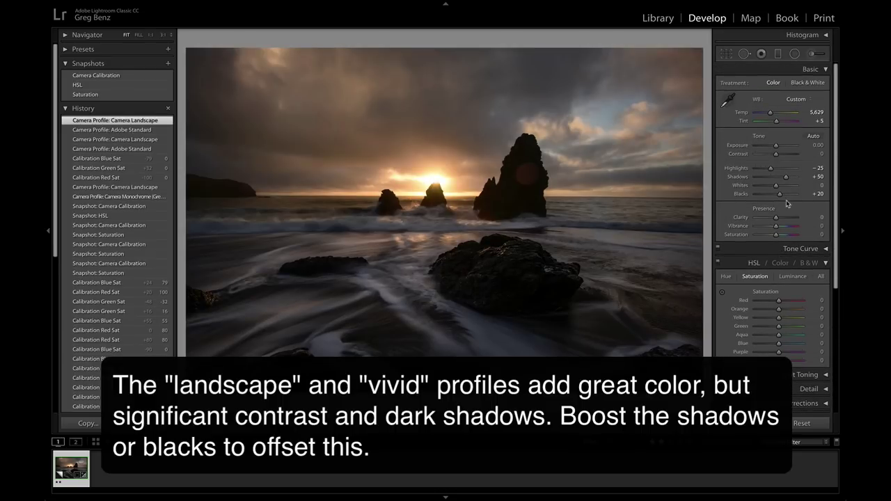
{"action": "left_click_drag", "start_coordinate": [786, 176], "coordinate": [797, 179]}
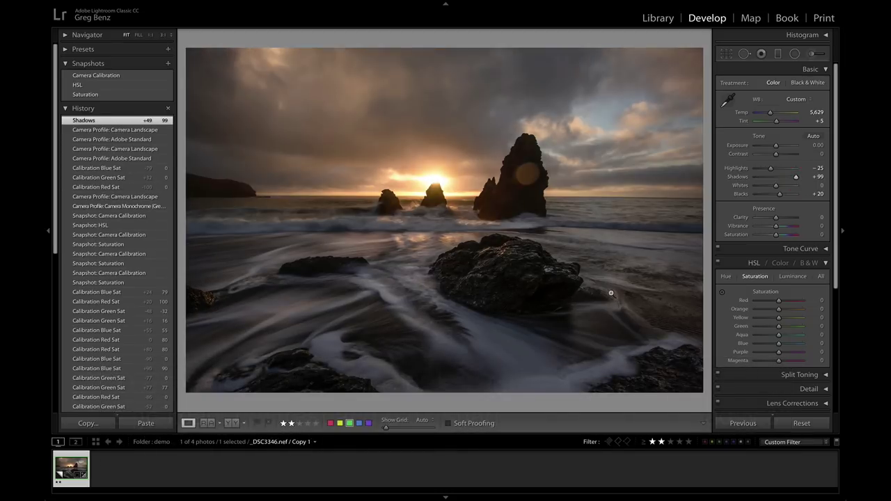
{"action": "key", "text": "ctrl+z"}
{"action": "scroll", "coordinate": [780, 353], "scroll_direction": "down", "scroll_amount": 5}
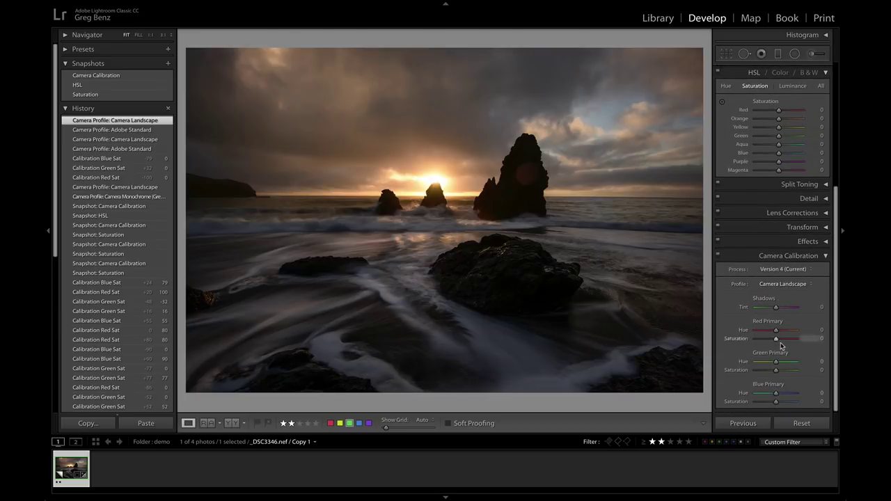
Trial the Camera Vivid profile on the seascape, then apply Adobe Standard instead
{"action": "left_click", "coordinate": [787, 285]}
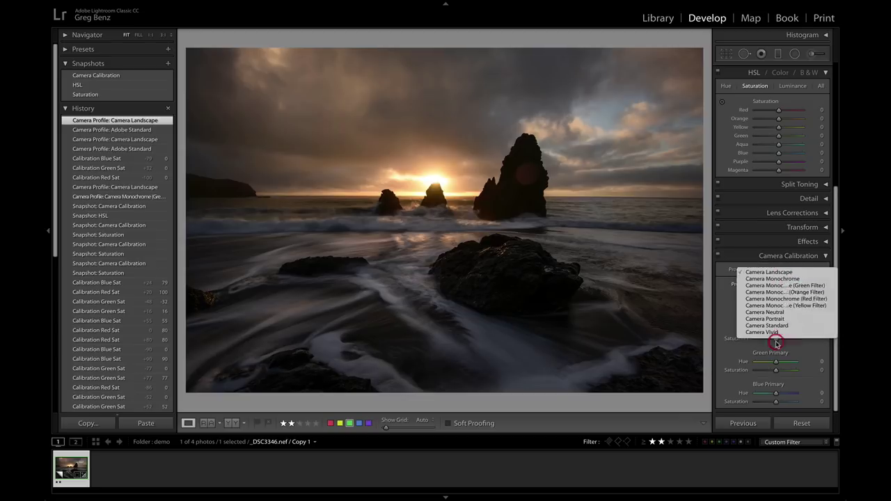
{"action": "left_click", "coordinate": [778, 343]}
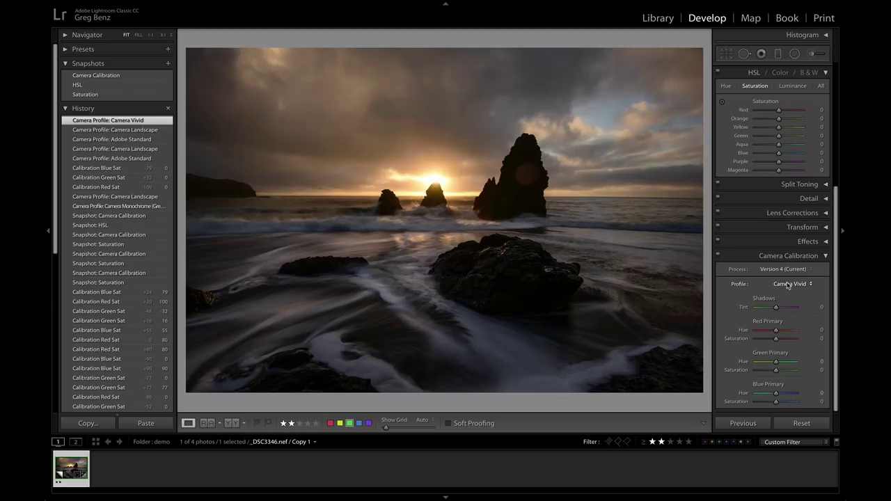
{"action": "scroll", "coordinate": [789, 286], "scroll_direction": "up", "scroll_amount": 5}
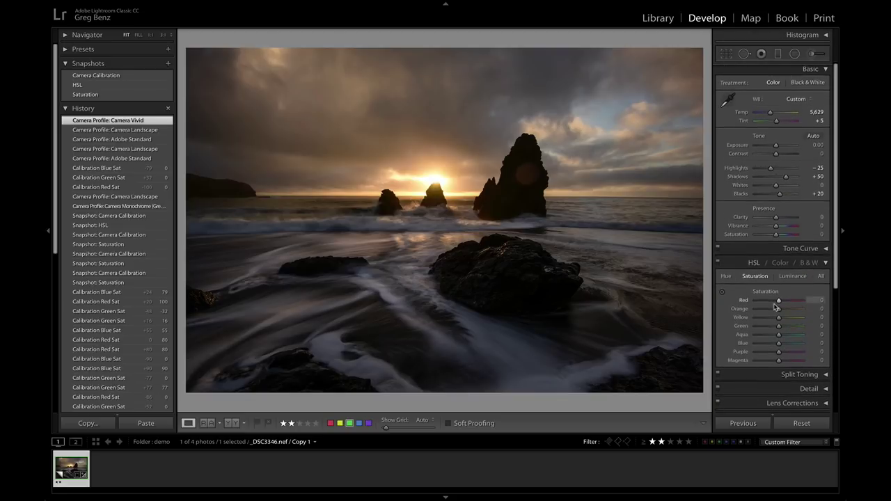
{"action": "scroll", "coordinate": [775, 307], "scroll_direction": "down", "scroll_amount": 5}
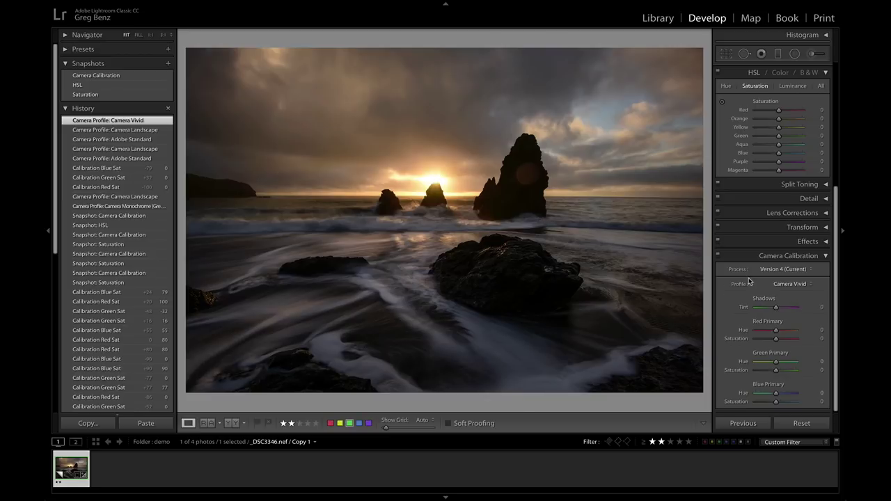
{"action": "left_click", "coordinate": [792, 284]}
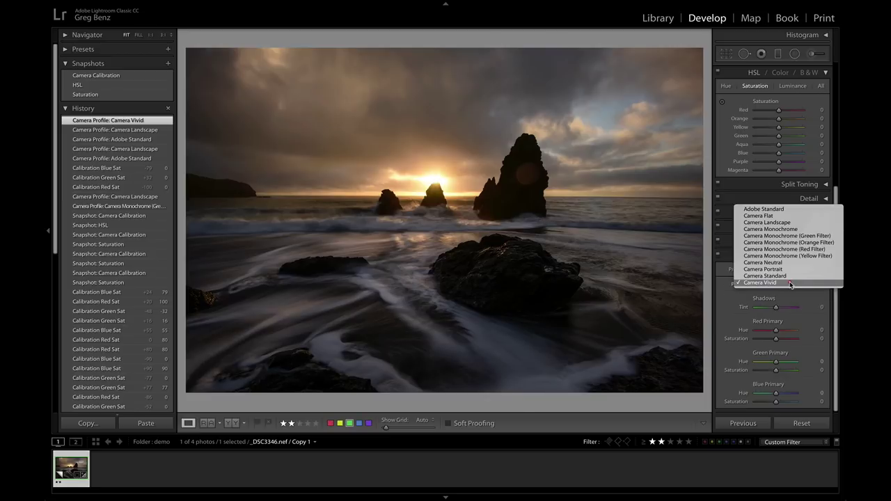
{"action": "left_click", "coordinate": [779, 209]}
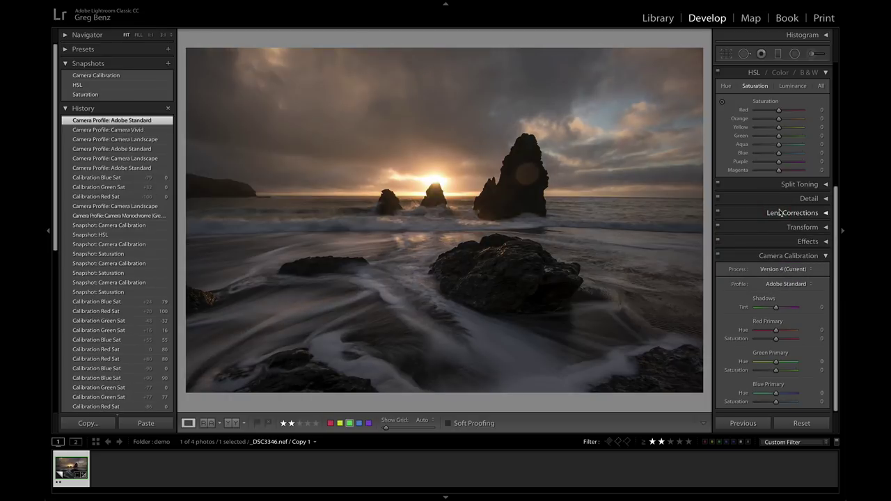
Switch the process version from Version 4 (Current) to Version 3 (2012)
{"action": "left_click", "coordinate": [801, 269]}
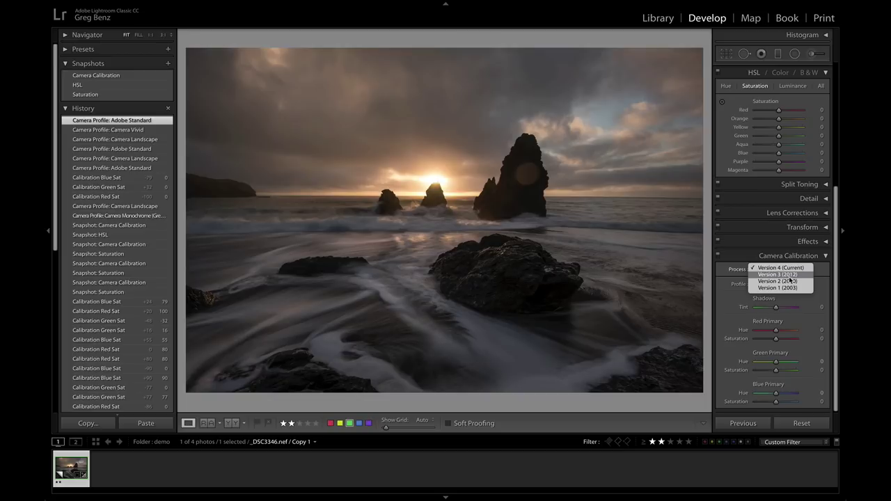
{"action": "left_click", "coordinate": [790, 277]}
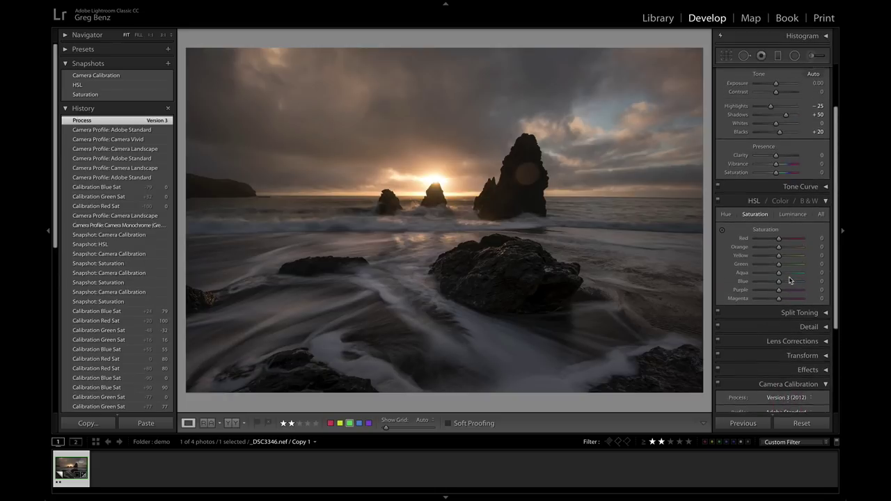
{"action": "scroll", "coordinate": [791, 280], "scroll_direction": "up", "scroll_amount": 3}
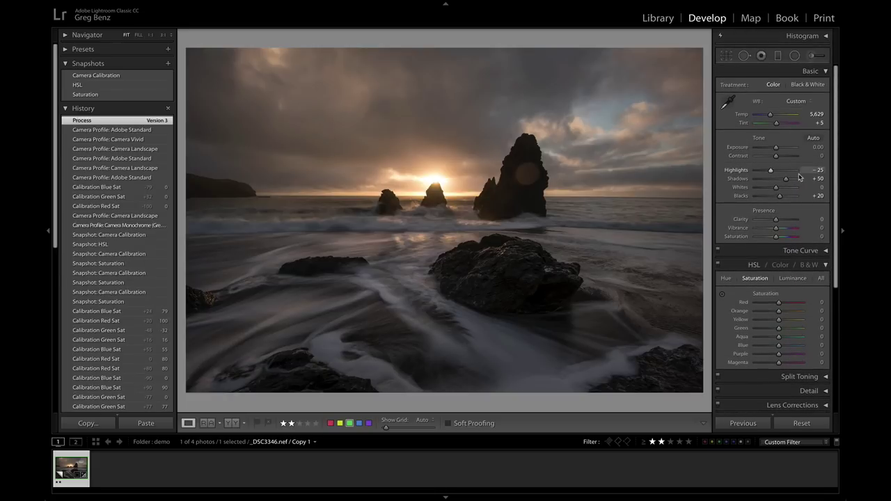
Add a diagonal graduated filter across the photo's middle and switch process to Version 3 (2012)
{"action": "key", "text": "m"}
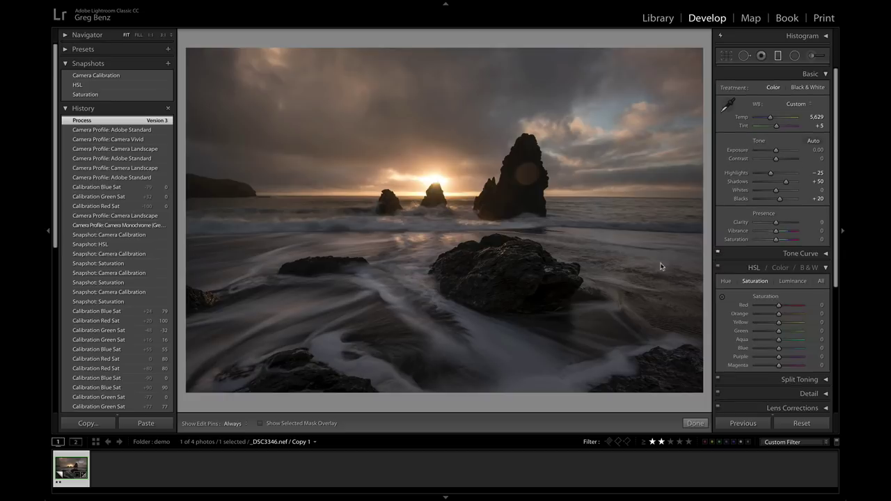
{"action": "left_click_drag", "start_coordinate": [571, 314], "coordinate": [410, 167]}
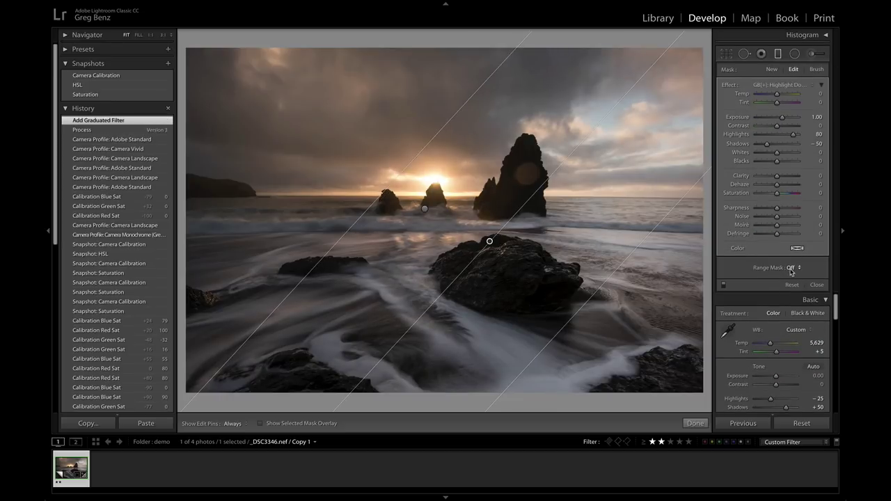
{"action": "scroll", "coordinate": [787, 303], "scroll_direction": "down", "scroll_amount": 15}
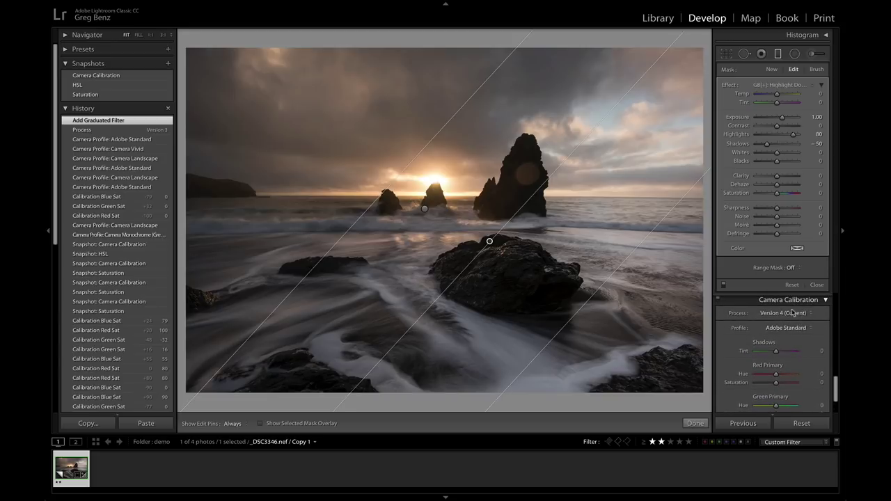
{"action": "left_click", "coordinate": [799, 313]}
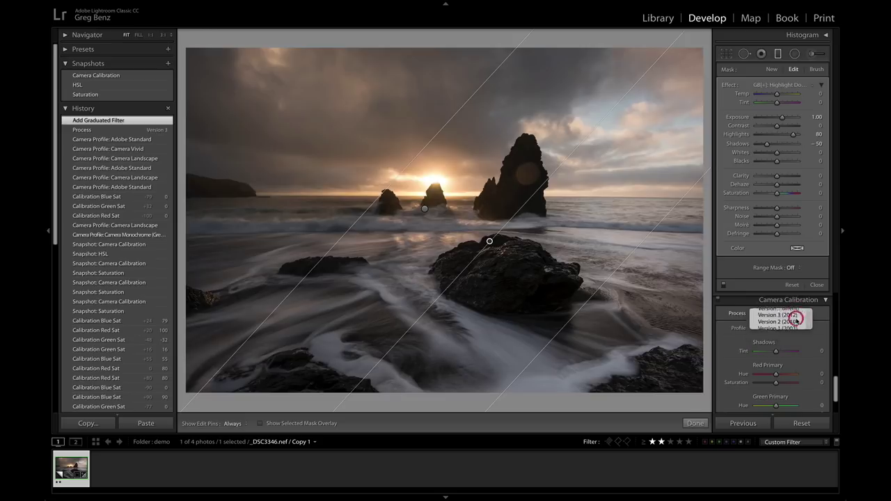
{"action": "left_click", "coordinate": [796, 318]}
Set the filter's range mask to Color, then delete the graduated filter
{"action": "left_click", "coordinate": [792, 269]}
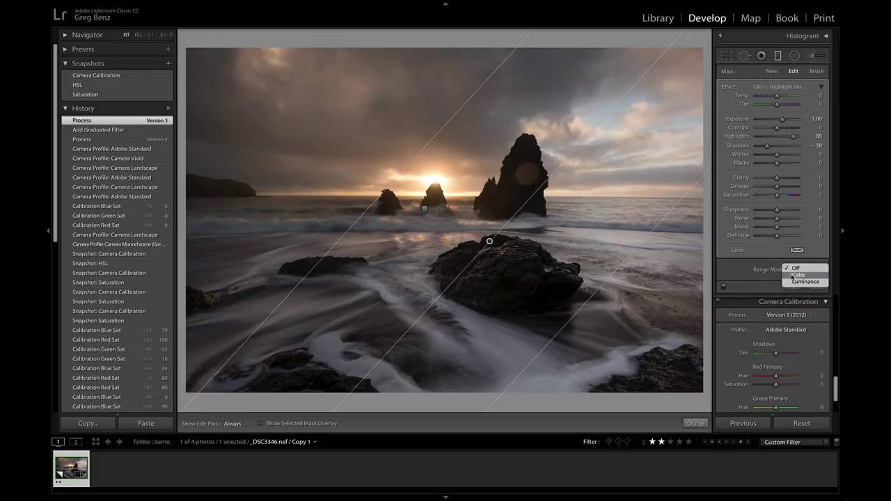
{"action": "left_click", "coordinate": [792, 278]}
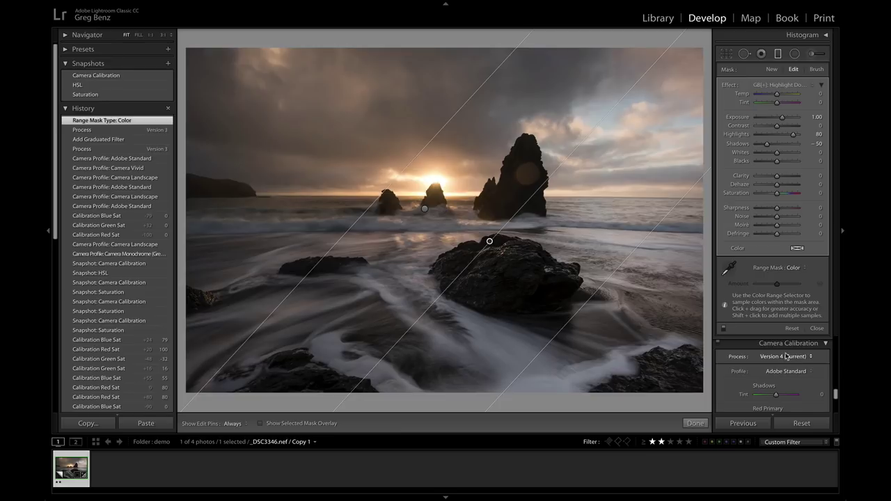
{"action": "key", "text": "Delete"}
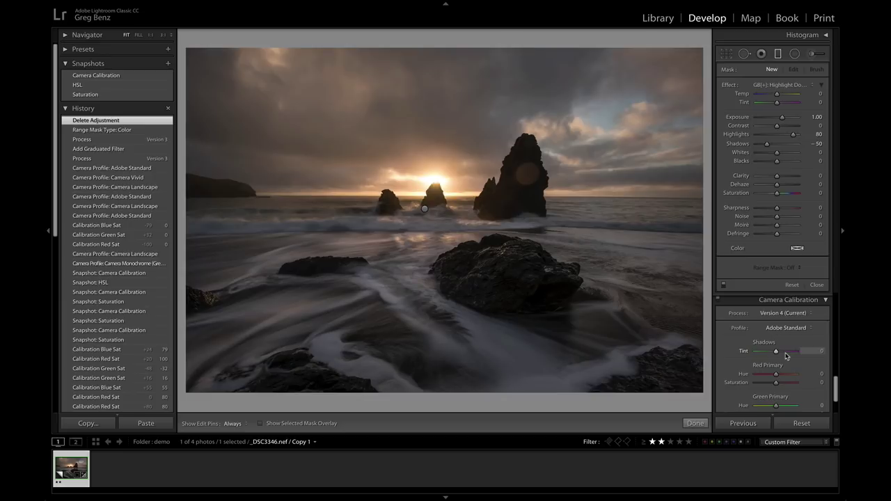
Close mask editing, keep Process Version 4 (Current), and scroll to Camera Calibration
{"action": "left_click", "coordinate": [817, 285]}
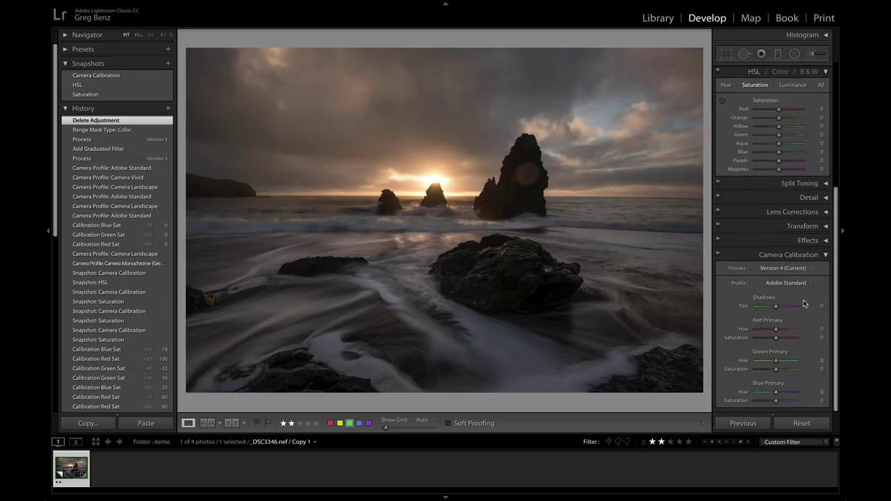
{"action": "left_click", "coordinate": [781, 270]}
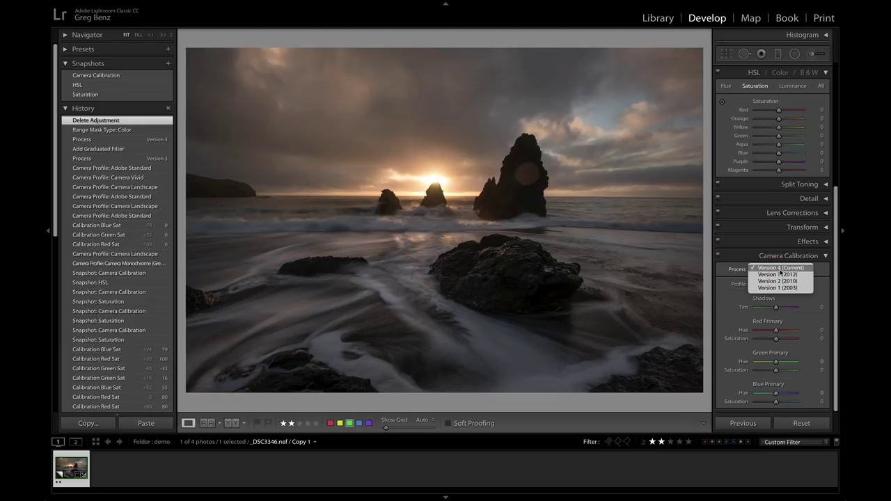
{"action": "left_click", "coordinate": [780, 269]}
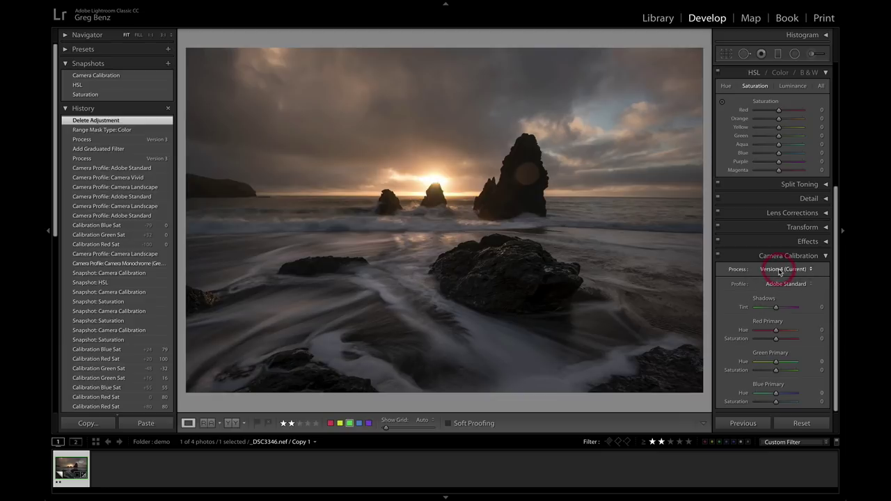
{"action": "scroll", "coordinate": [752, 192], "scroll_direction": "up", "scroll_amount": 10}
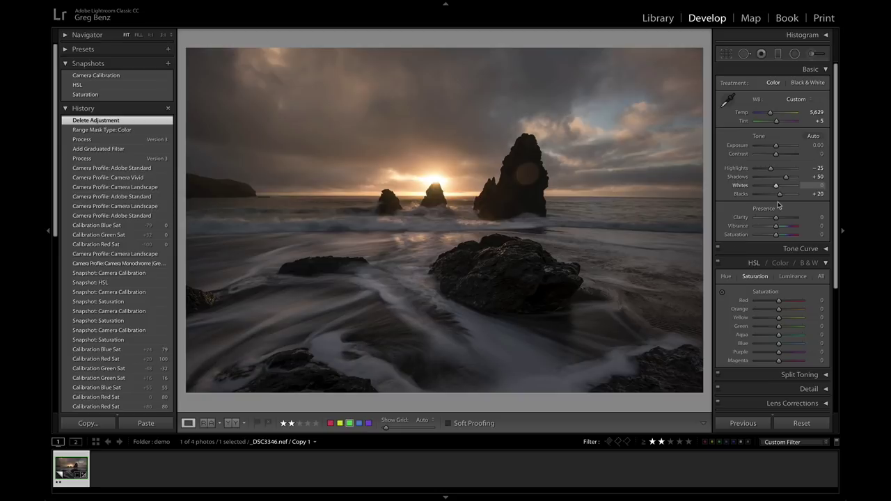
{"action": "scroll", "coordinate": [781, 264], "scroll_direction": "down", "scroll_amount": 5}
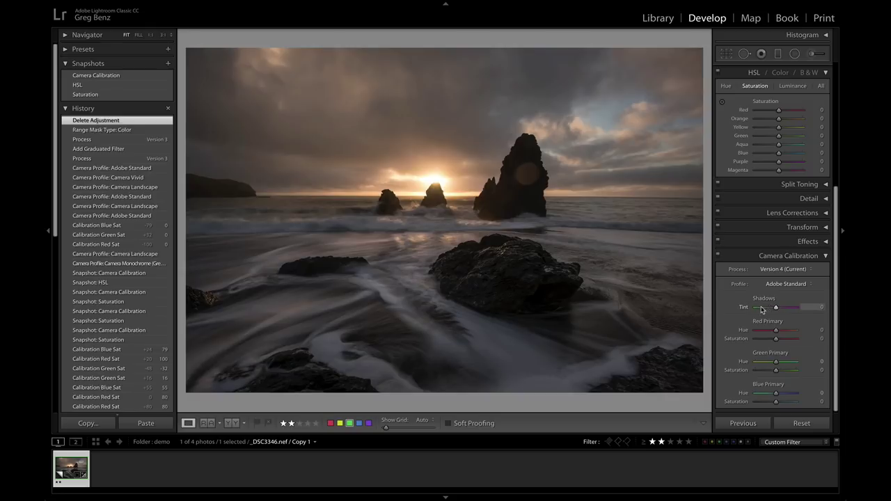
{"action": "left_click", "coordinate": [759, 309]}
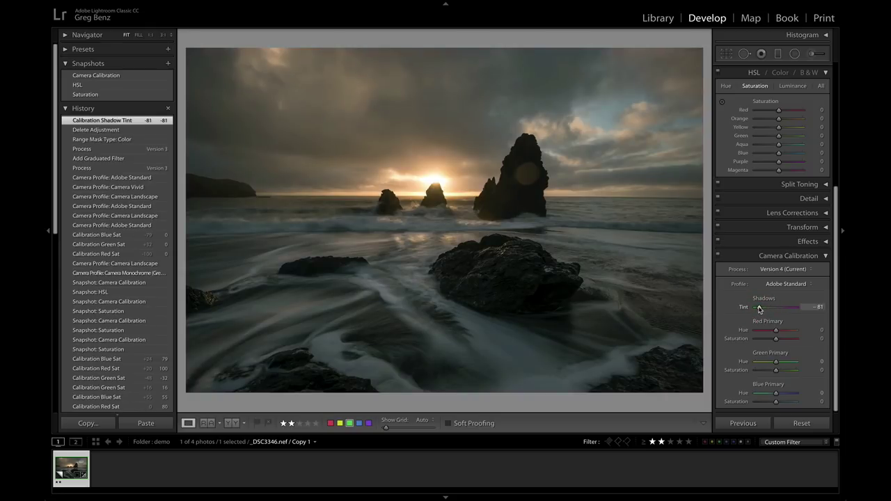
{"action": "left_click", "coordinate": [795, 309]}
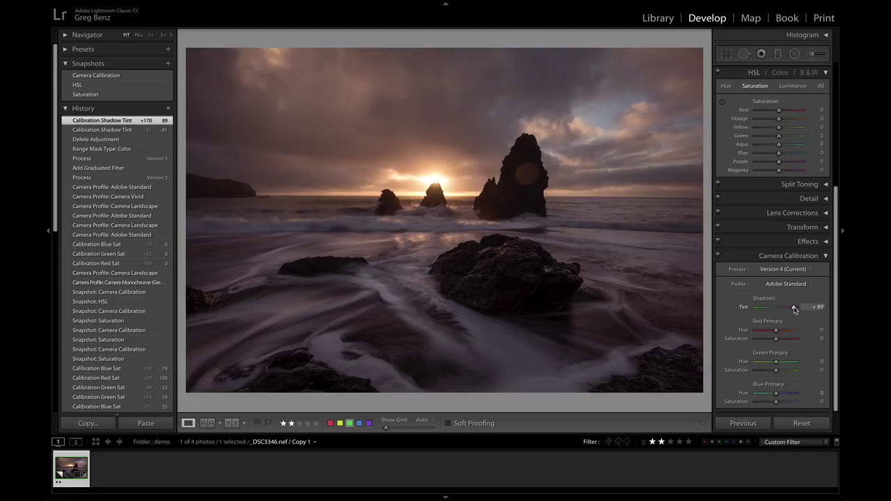
{"action": "double_click", "coordinate": [795, 309]}
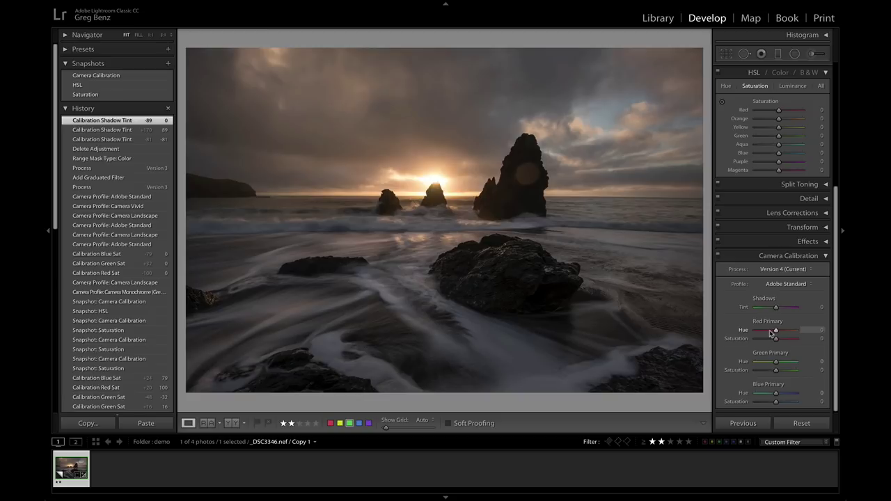
{"action": "left_click", "coordinate": [771, 332]}
{"action": "left_click_drag", "start_coordinate": [770, 333], "coordinate": [753, 333]}
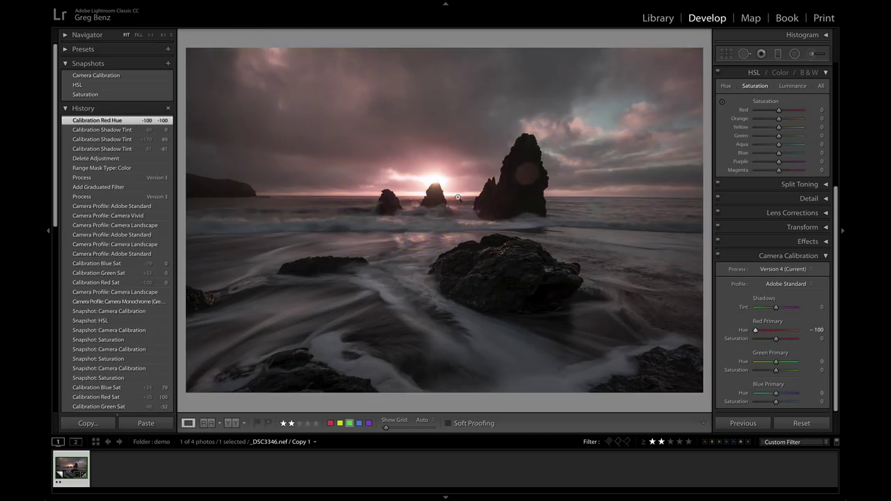
{"action": "double_click", "coordinate": [755, 330]}
{"action": "left_click", "coordinate": [793, 333]}
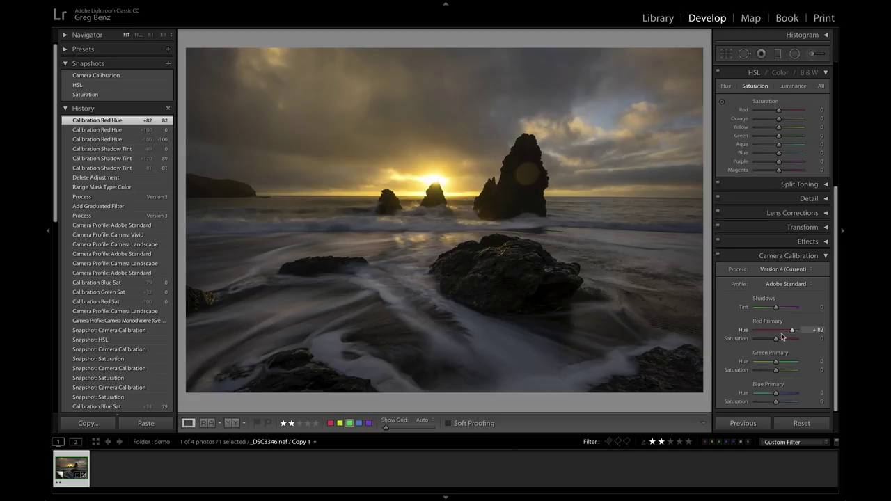
{"action": "left_click", "coordinate": [783, 332]}
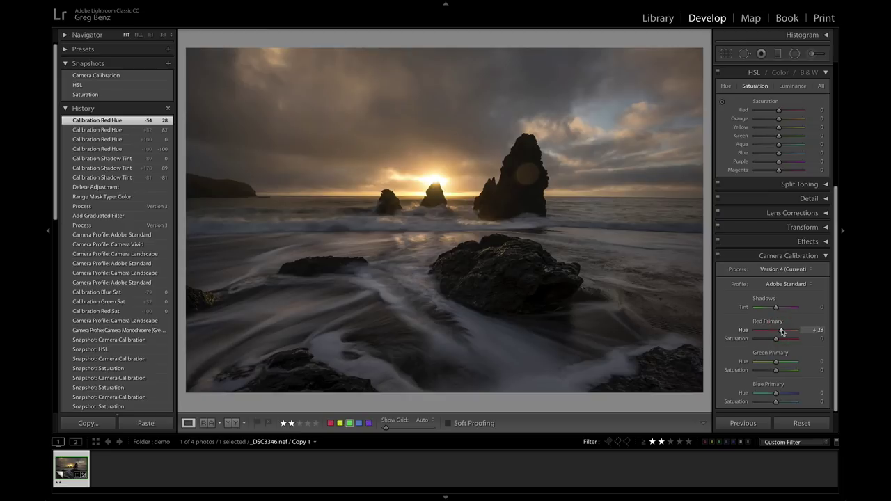
{"action": "double_click", "coordinate": [781, 331]}
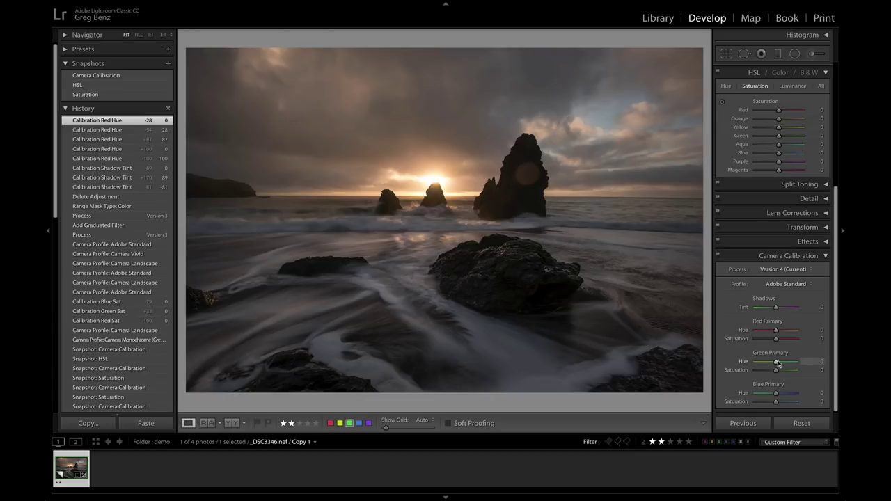
{"action": "mouse_move", "coordinate": [775, 362]}
{"action": "left_mouse_down"}
{"action": "mouse_move", "coordinate": [761, 363]}
{"action": "mouse_move", "coordinate": [792, 363]}
{"action": "left_mouse_up"}
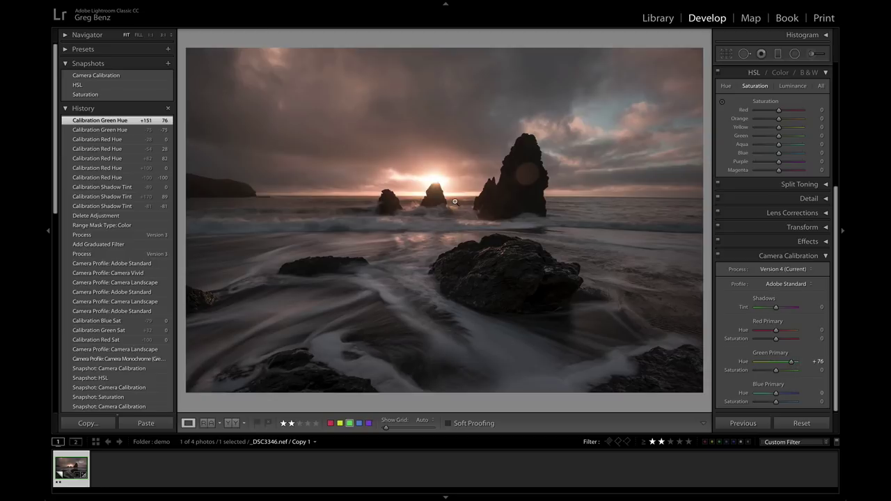
{"action": "double_click", "coordinate": [791, 361]}
Set the Blue Primary Hue to -38
{"action": "left_click", "coordinate": [794, 393]}
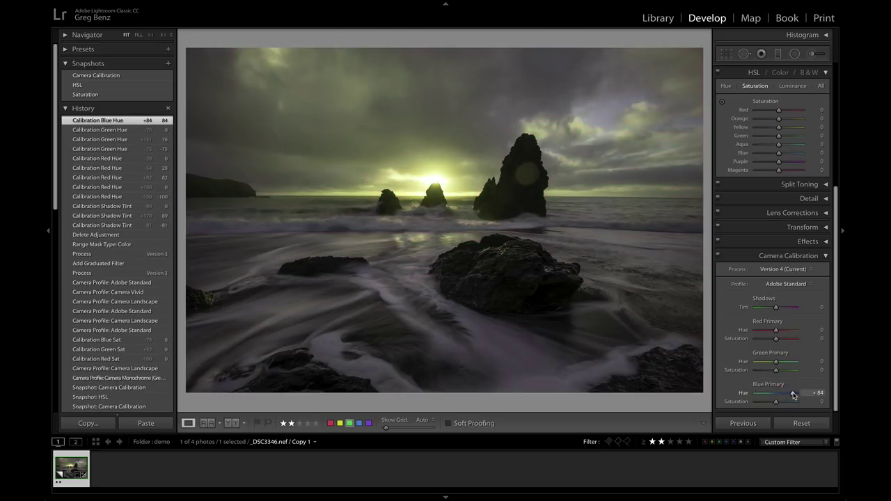
{"action": "left_click", "coordinate": [758, 395]}
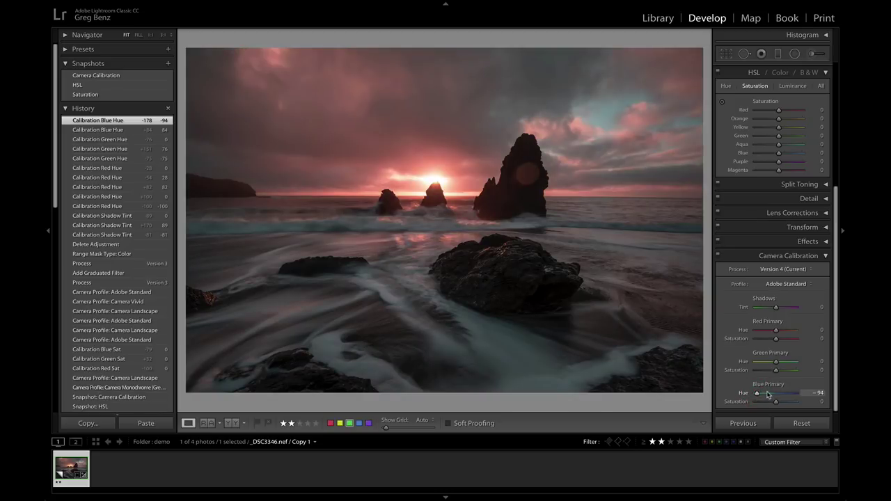
{"action": "left_click", "coordinate": [769, 394]}
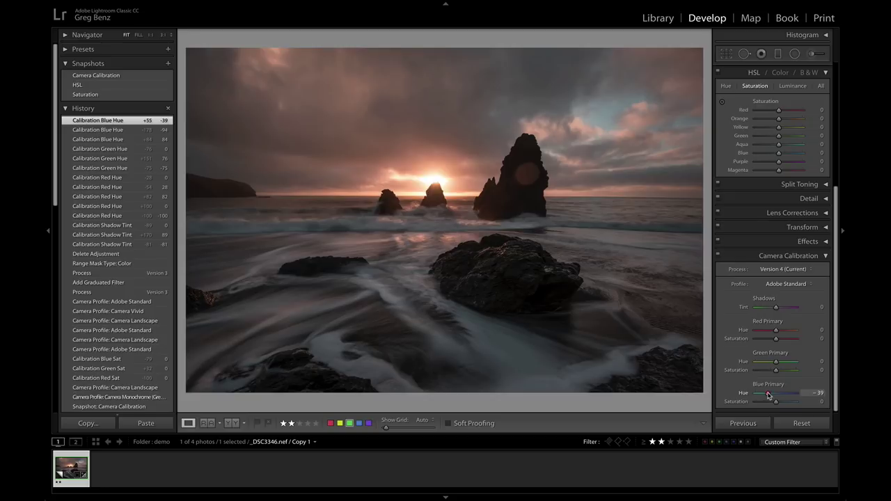
{"action": "left_click", "coordinate": [769, 394]}
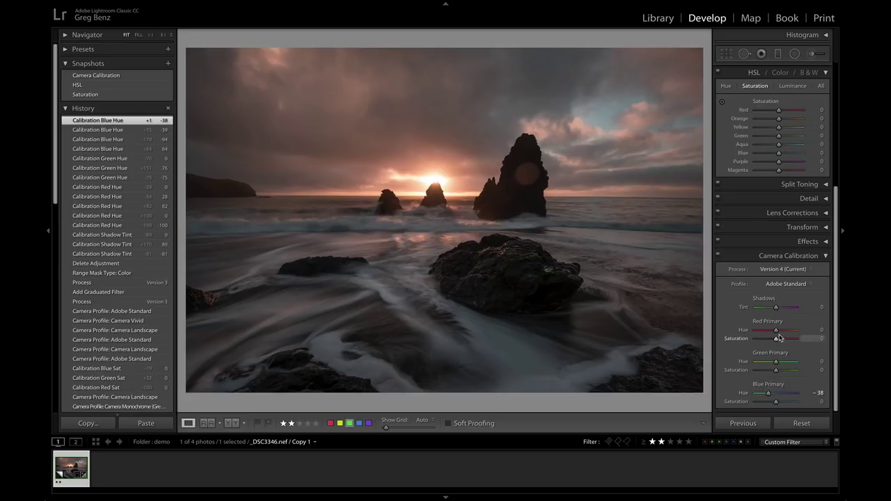
Set Red Primary Hue to +24 and toggle calibration off and on to compare
{"action": "left_click_drag", "start_coordinate": [777, 330], "coordinate": [781, 332]}
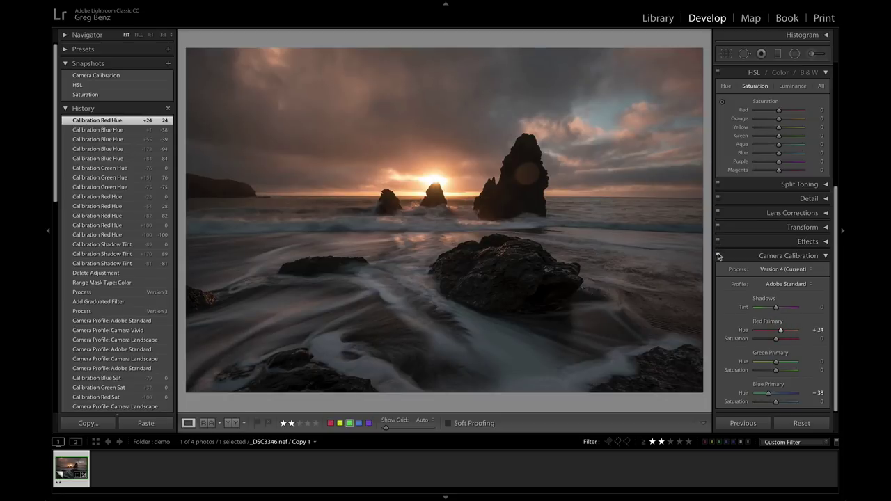
{"action": "left_click", "coordinate": [719, 255]}
{"action": "left_click", "coordinate": [720, 256]}
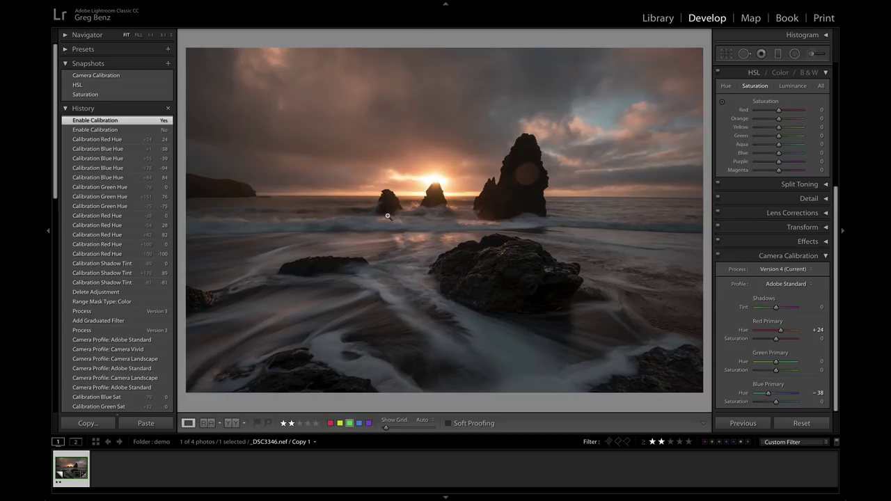
Set Red Primary Saturation to +29 and Blue Primary Saturation to +34
{"action": "left_click", "coordinate": [790, 340]}
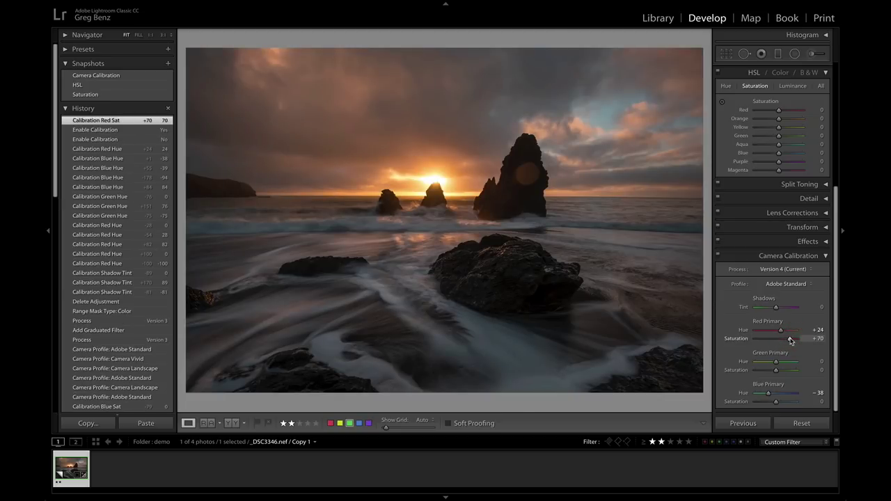
{"action": "mouse_move", "coordinate": [791, 341]}
{"action": "left_mouse_down"}
{"action": "mouse_move", "coordinate": [798, 340]}
{"action": "mouse_move", "coordinate": [783, 341]}
{"action": "left_mouse_up"}
{"action": "left_click_drag", "start_coordinate": [788, 403], "coordinate": [785, 404]}
{"action": "left_click_drag", "start_coordinate": [784, 340], "coordinate": [782, 341]}
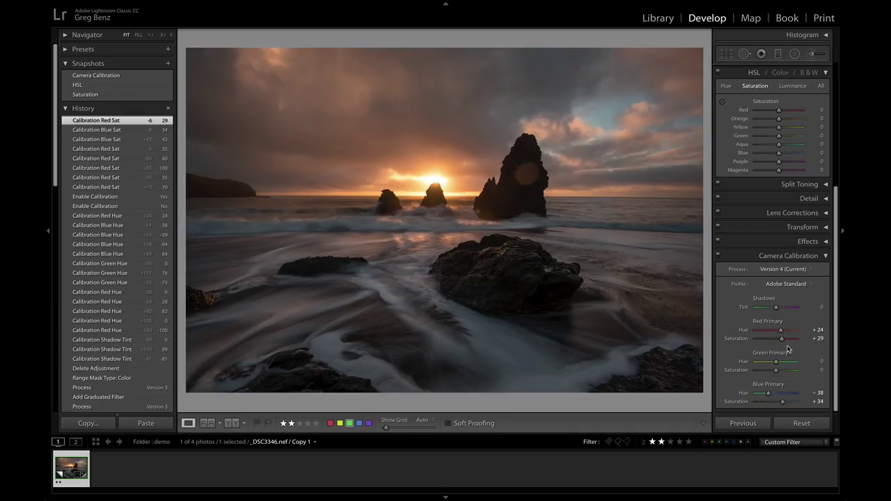
{"action": "left_click", "coordinate": [718, 256]}
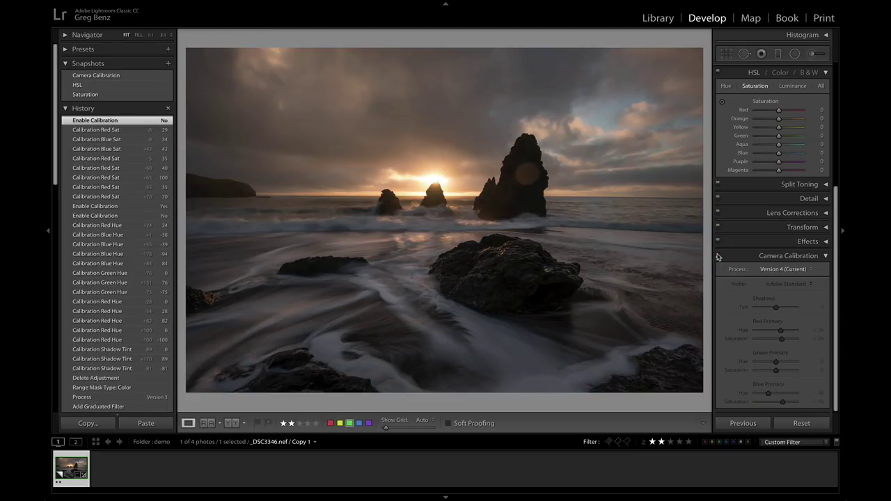
{"action": "key", "text": "backslash"}
{"action": "key", "text": "backslash"}
{"action": "left_click", "coordinate": [718, 257]}
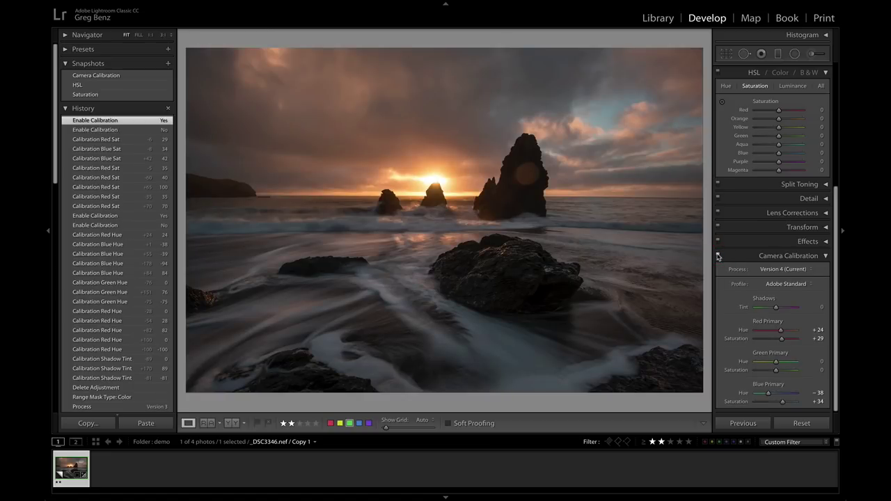